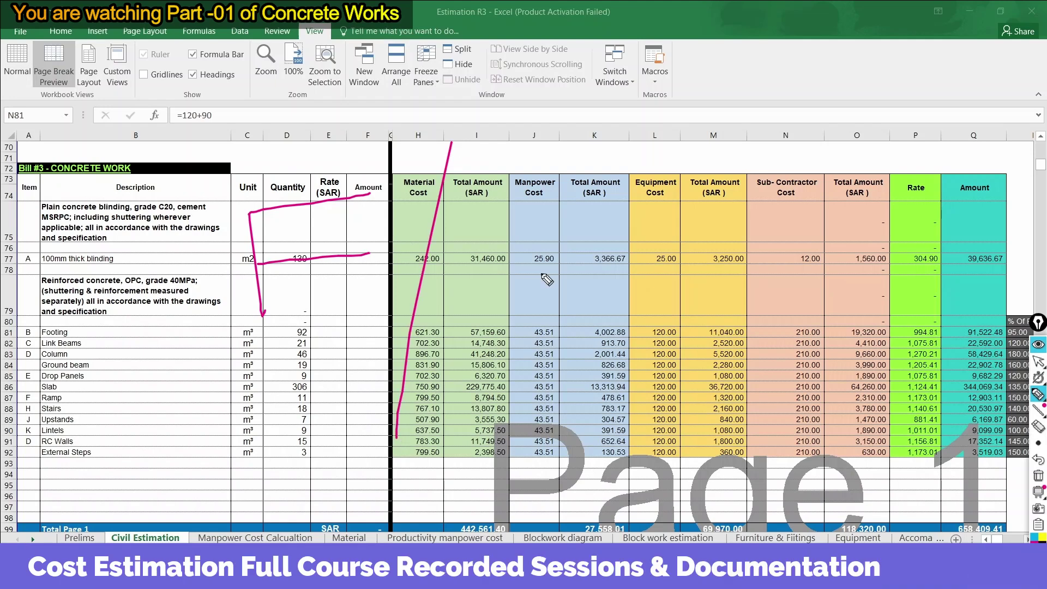
# Step: Draw an arrow pointing to the 100mm blinding's manpower costs, and clear all ink marks from the sheet
pyautogui.moveTo(794, 109); pyautogui.dragTo(558, 261)
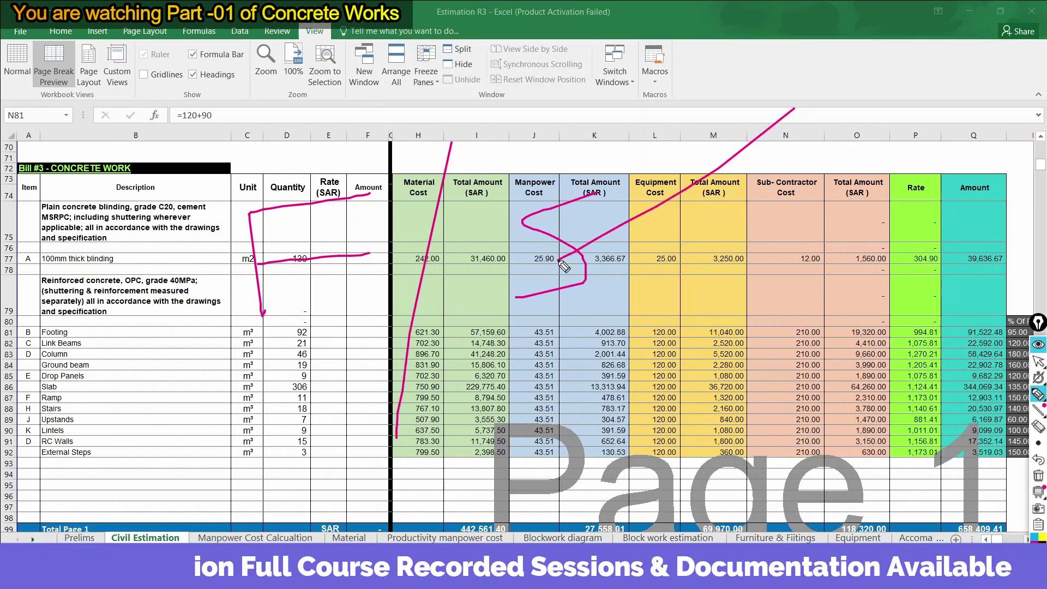
pyautogui.moveTo(635, 205); pyautogui.dragTo(686, 222)
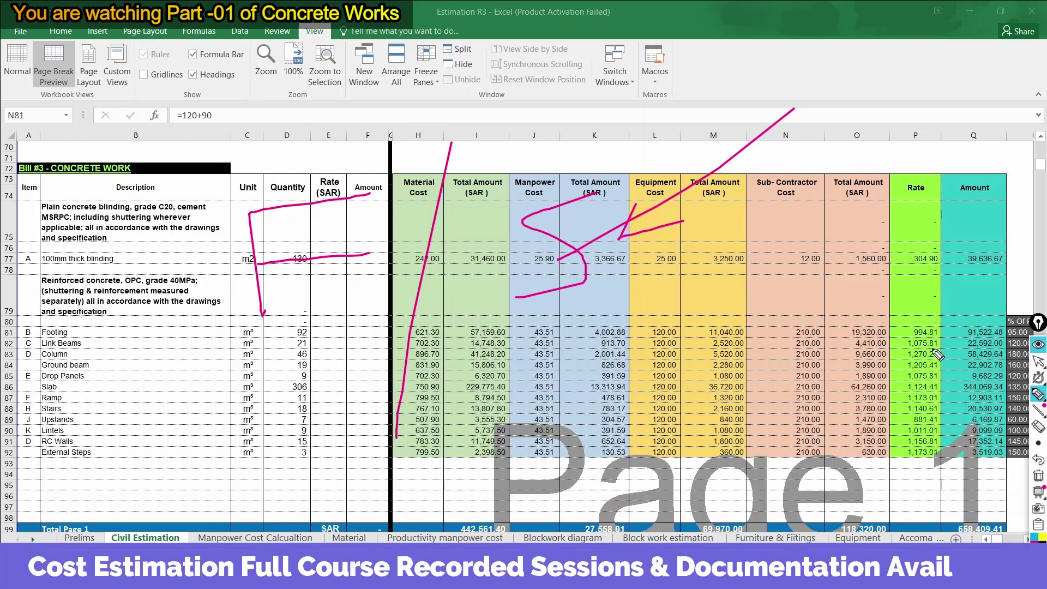
pyautogui.click(1037, 428)
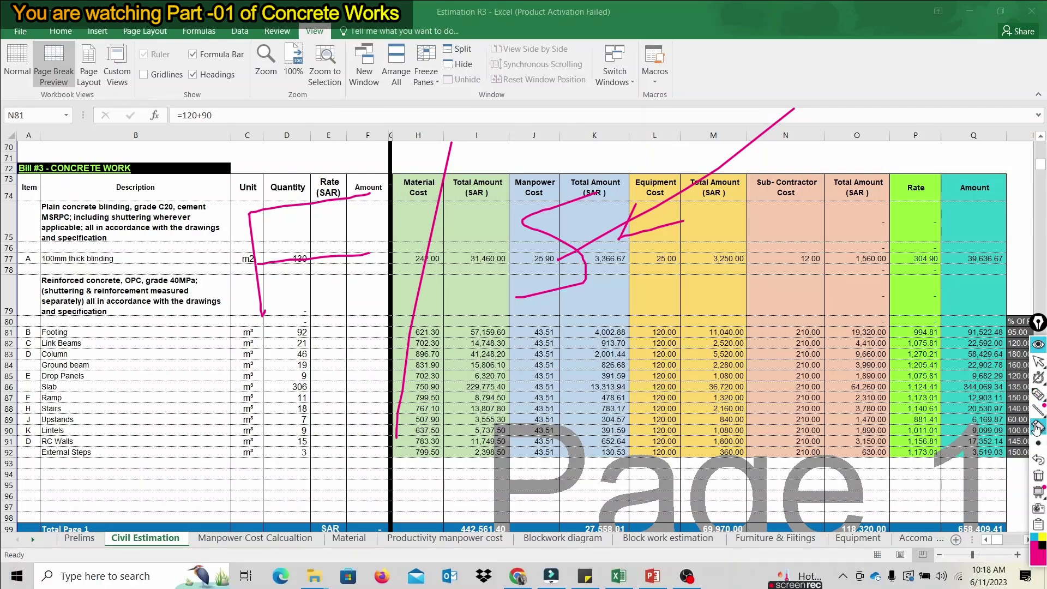
pyautogui.click(1038, 475)
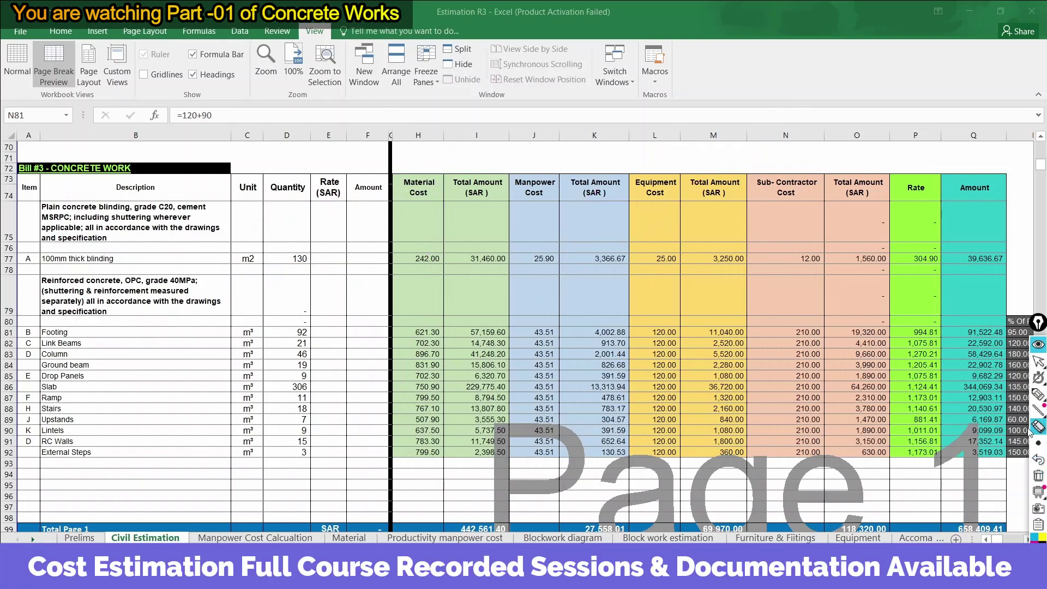
# Step: Underline and tick the plain concrete blinding and reinforced concrete sections with the pen, and clear the marks
pyautogui.click(1039, 394)
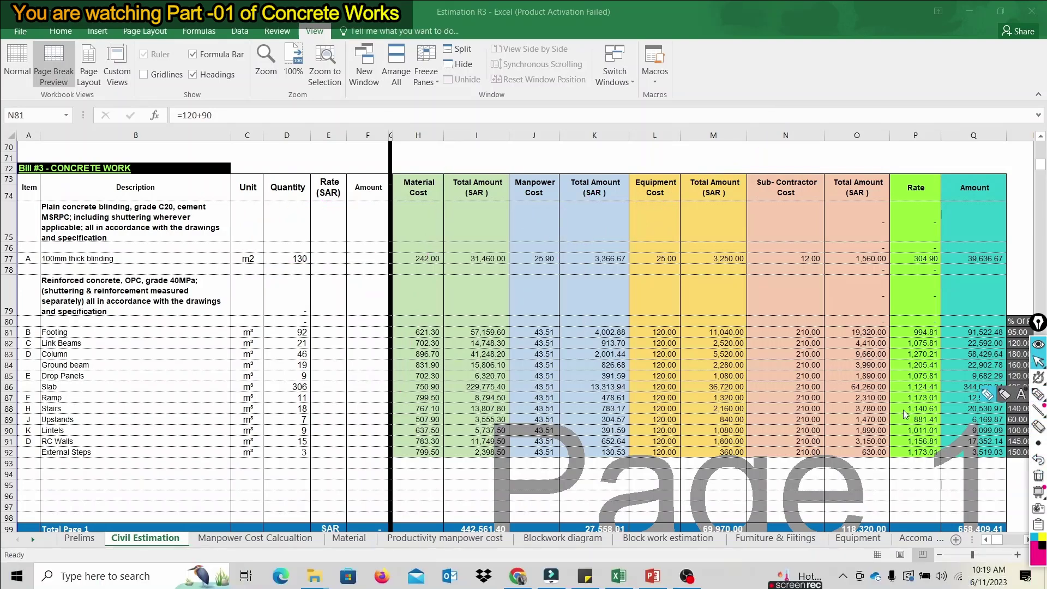
pyautogui.click(1002, 394)
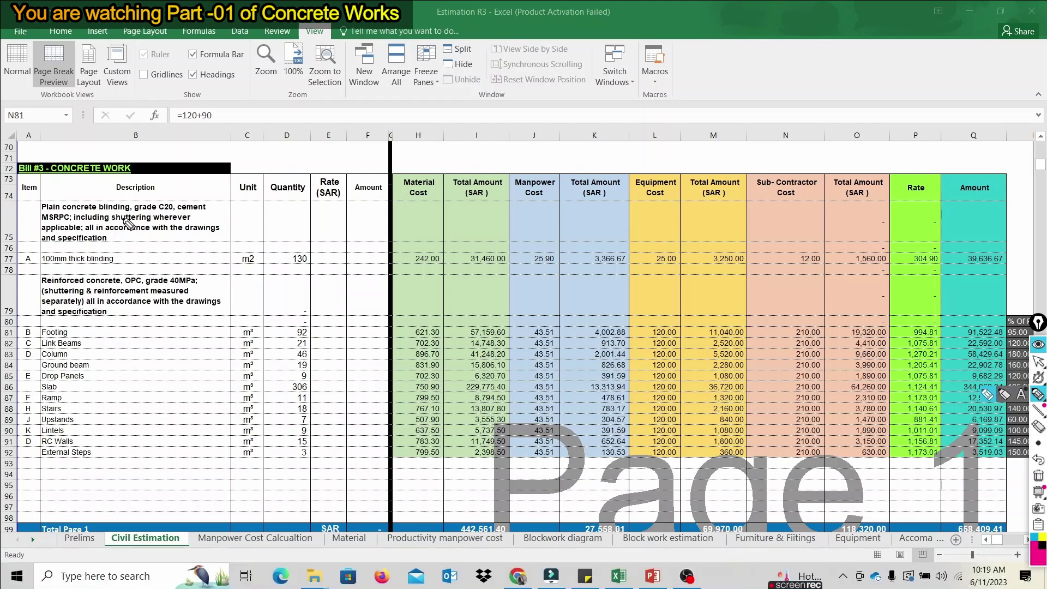
pyautogui.moveTo(28, 208); pyautogui.dragTo(120, 210)
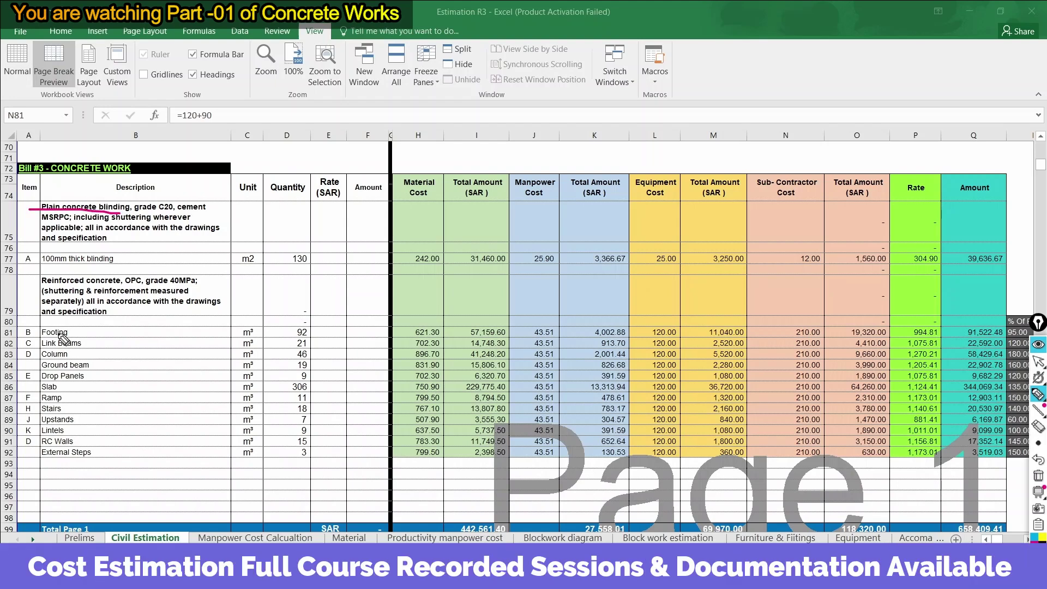
pyautogui.moveTo(40, 292); pyautogui.dragTo(108, 286)
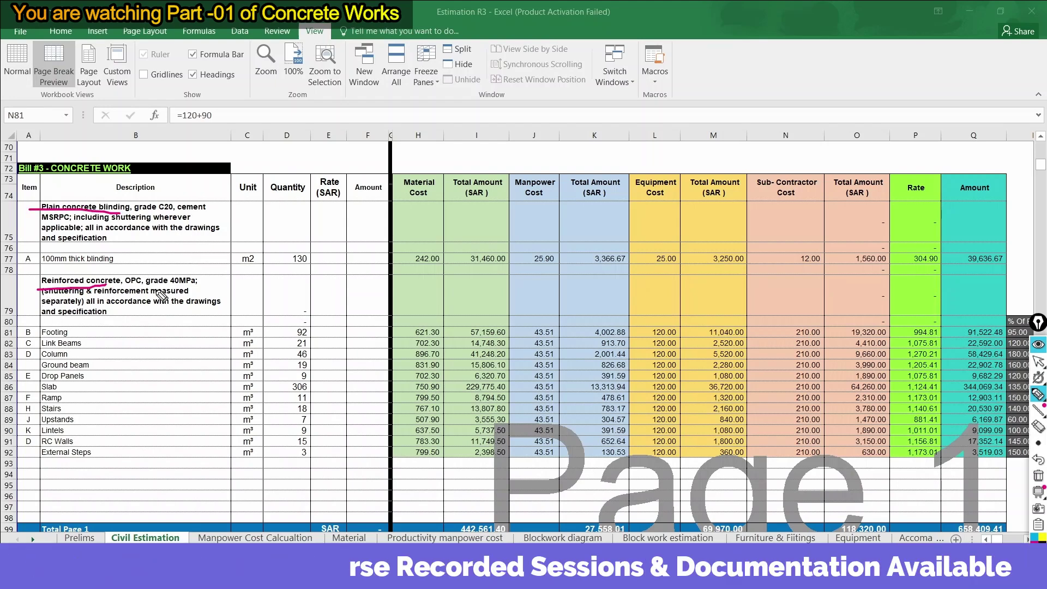
pyautogui.moveTo(76, 253)
pyautogui.mouseDown()
pyautogui.moveTo(83, 265)
pyautogui.moveTo(195, 183)
pyautogui.mouseUp()
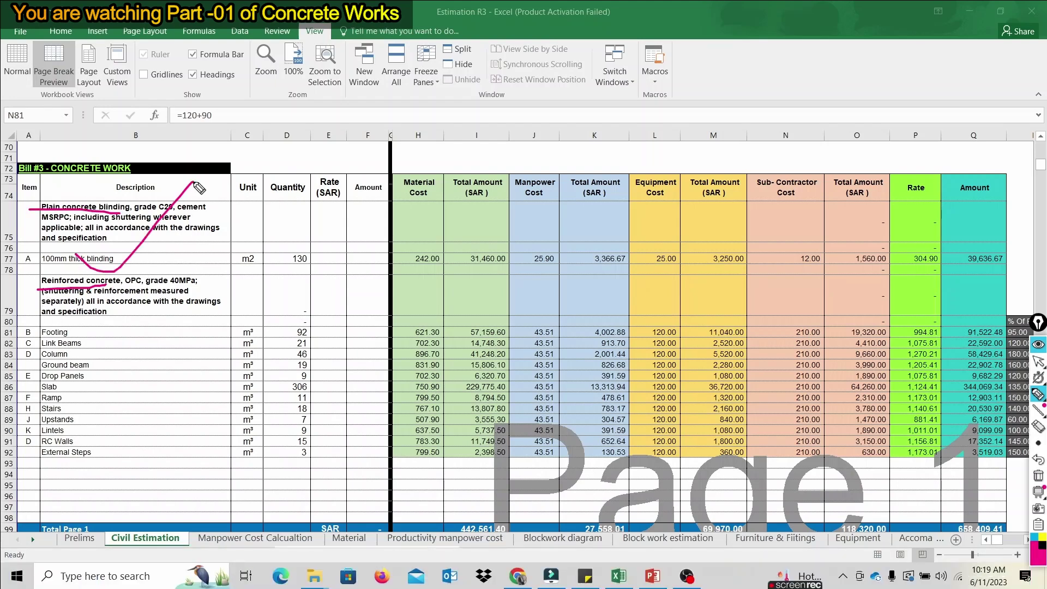
pyautogui.moveTo(112, 463); pyautogui.dragTo(269, 355)
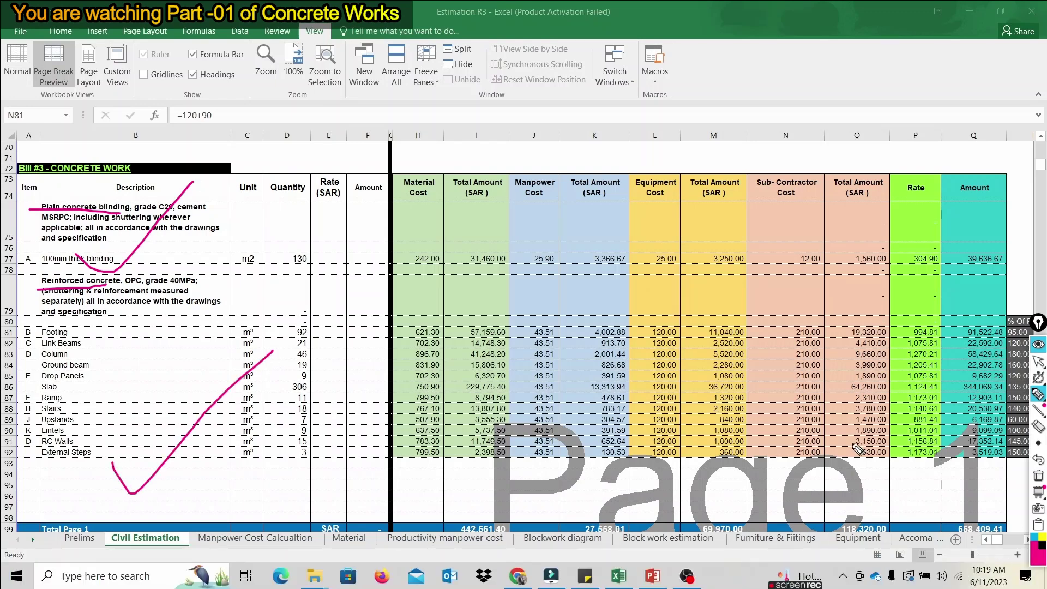
pyautogui.click(1039, 476)
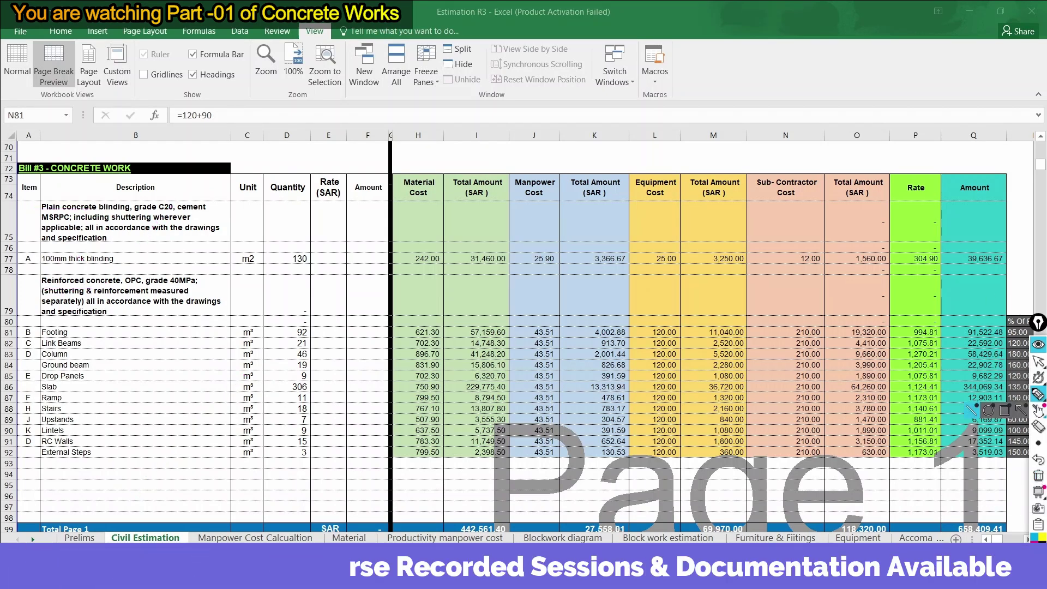
# Step: Circle the m2 unit of the 100mm thick blinding repeatedly and write over it in pink, and clear the ink
pyautogui.moveTo(285, 282)
pyautogui.mouseDown()
pyautogui.moveTo(214, 231)
pyautogui.moveTo(281, 278)
pyautogui.moveTo(210, 240)
pyautogui.moveTo(219, 232)
pyautogui.mouseUp()
pyautogui.moveTo(256, 284)
pyautogui.mouseDown()
pyautogui.moveTo(206, 229)
pyautogui.moveTo(279, 268)
pyautogui.moveTo(231, 281)
pyautogui.moveTo(282, 262)
pyautogui.moveTo(251, 228)
pyautogui.mouseUp()
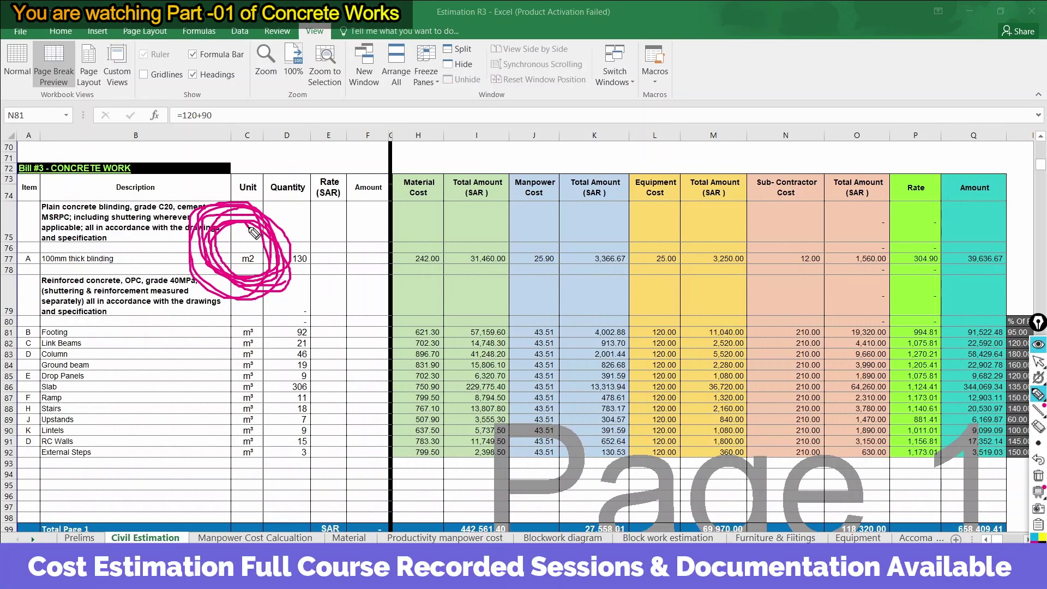
pyautogui.moveTo(252, 316); pyautogui.dragTo(256, 294)
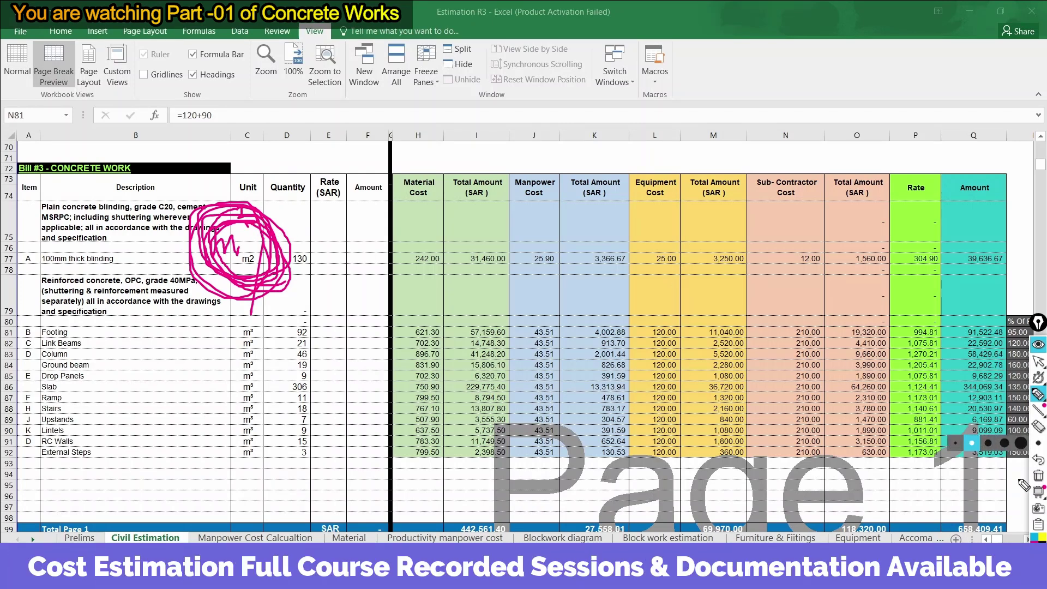
pyautogui.click(1038, 474)
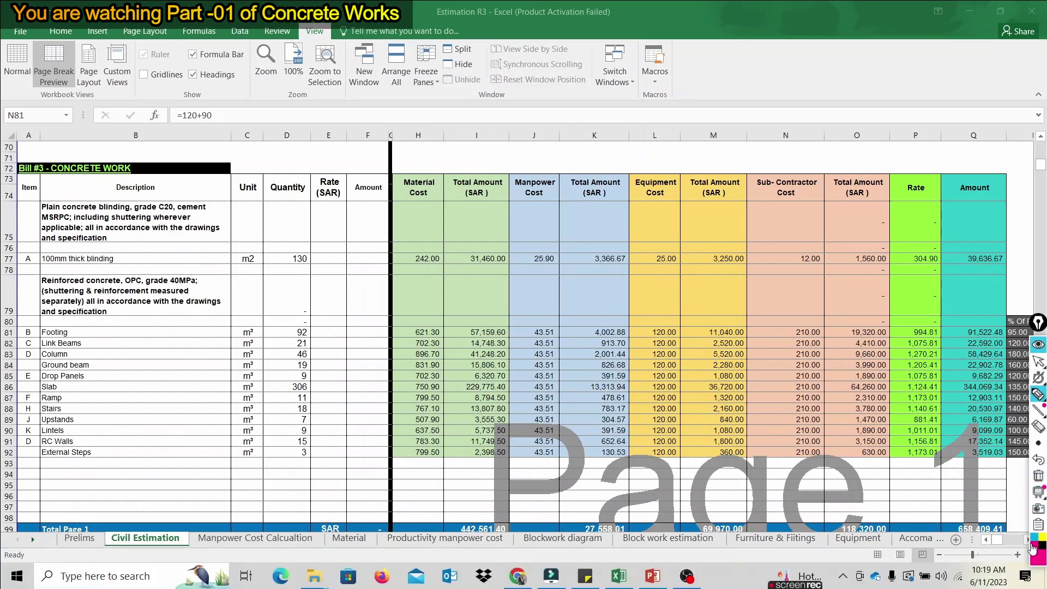
# Step: Annotate the blinding row in black: circle m2, write m3 beside it, underline 100mm and tick the quantity, then clear the ink
pyautogui.moveTo(250, 277)
pyautogui.mouseDown()
pyautogui.moveTo(303, 235)
pyautogui.moveTo(304, 210)
pyautogui.moveTo(309, 217)
pyautogui.mouseUp()
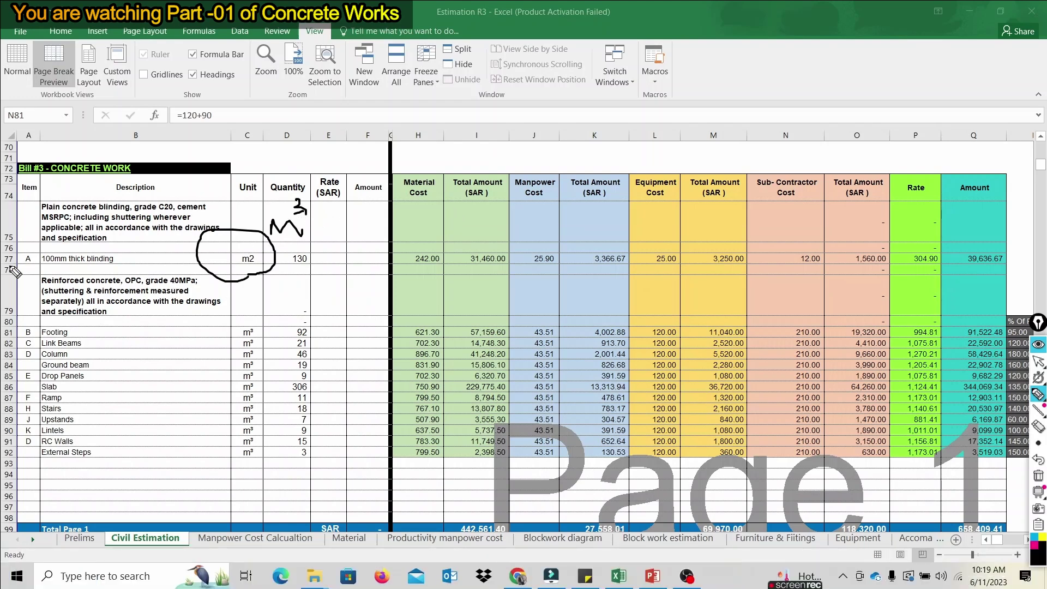
pyautogui.moveTo(37, 268); pyautogui.dragTo(64, 269)
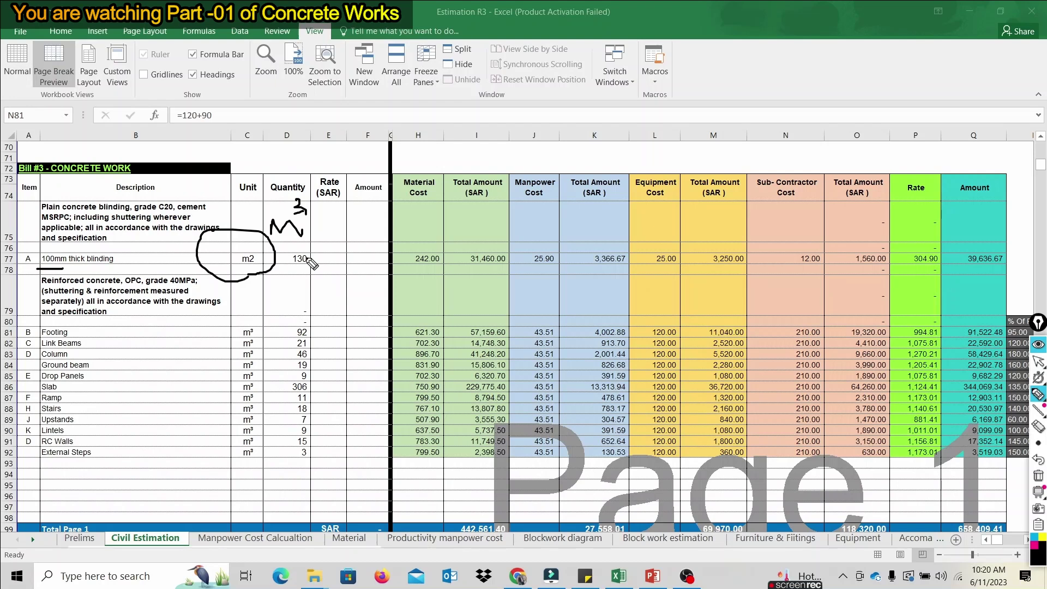
pyautogui.moveTo(278, 246); pyautogui.dragTo(344, 250)
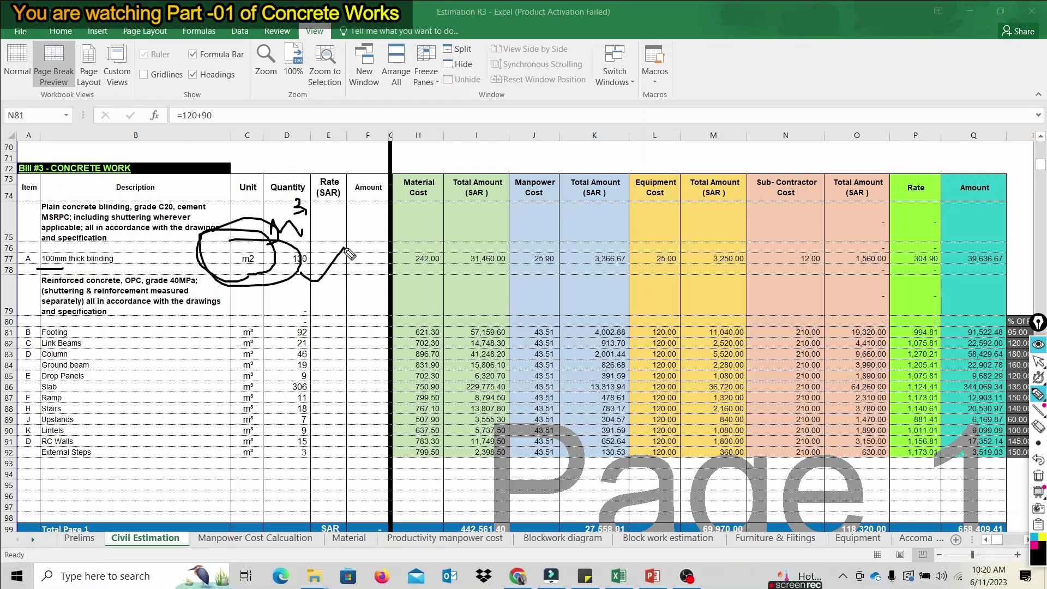
pyautogui.click(1038, 477)
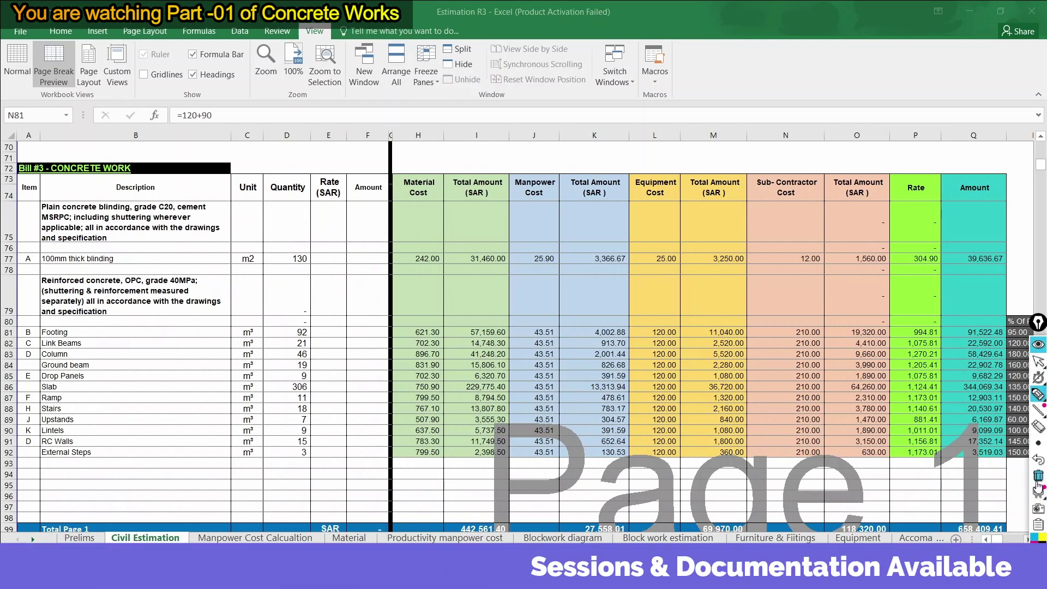
# Step: Draw a line above the reinforced concrete description and an arrow down to its items, and clear the ink
pyautogui.moveTo(1038, 490)
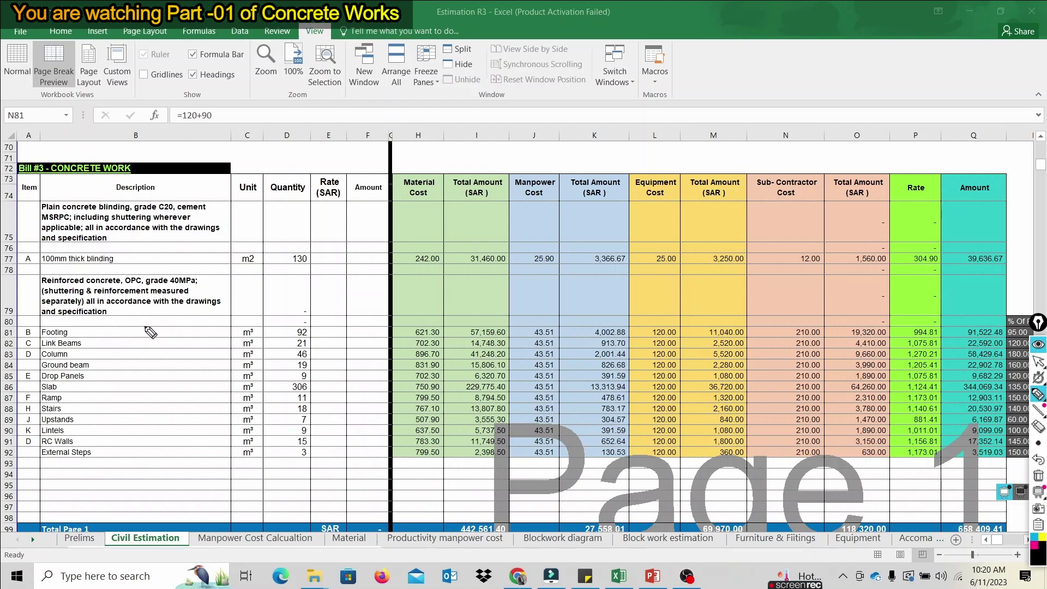
pyautogui.moveTo(7, 279); pyautogui.dragTo(264, 272)
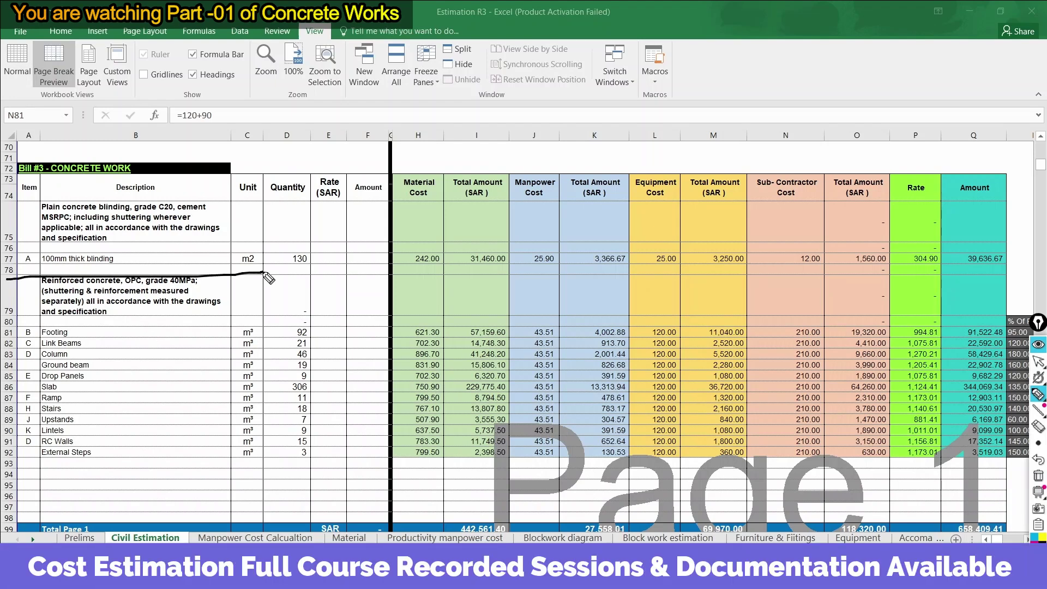
pyautogui.moveTo(27, 286)
pyautogui.mouseDown()
pyautogui.moveTo(20, 374)
pyautogui.moveTo(40, 360)
pyautogui.mouseUp()
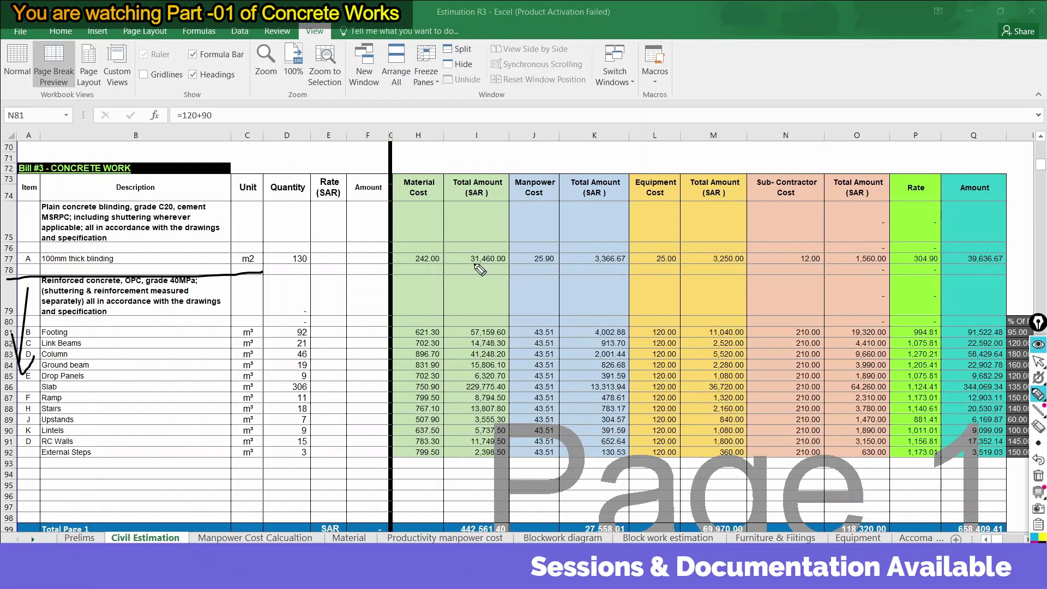
pyautogui.press('Escape')
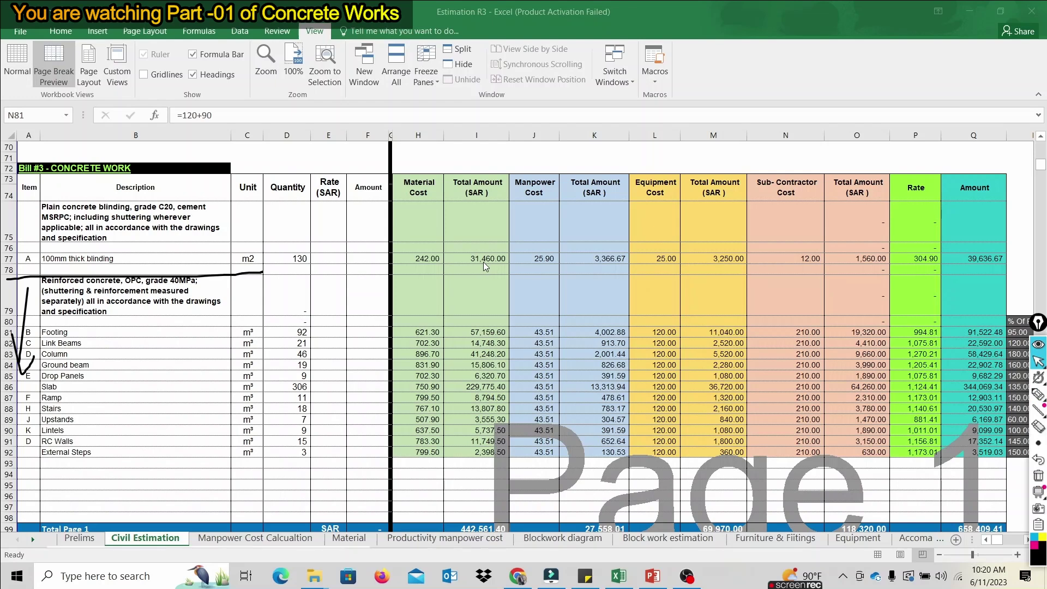
pyautogui.click(687, 407)
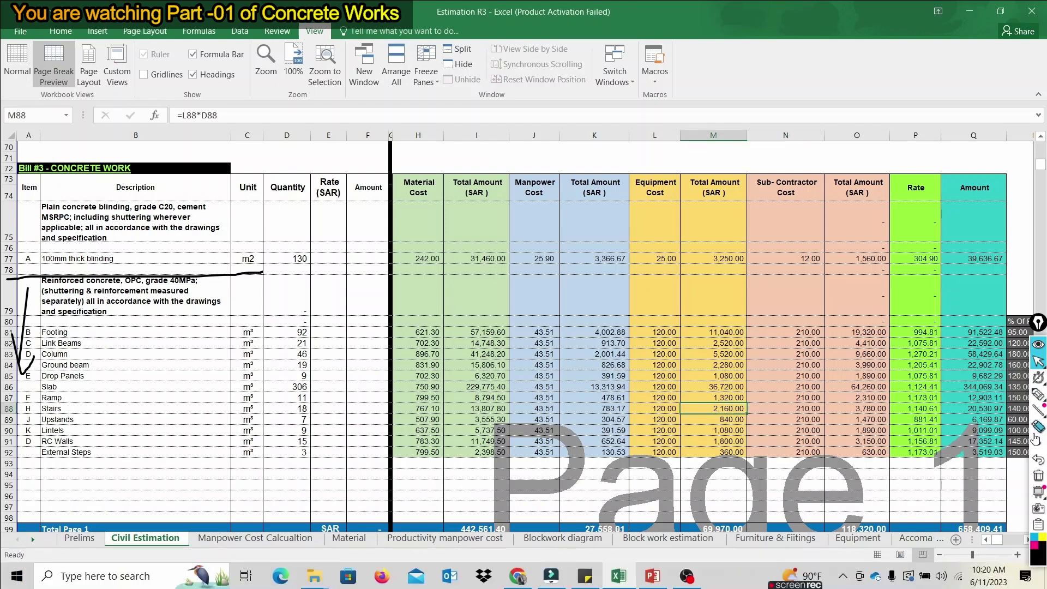
pyautogui.click(1038, 427)
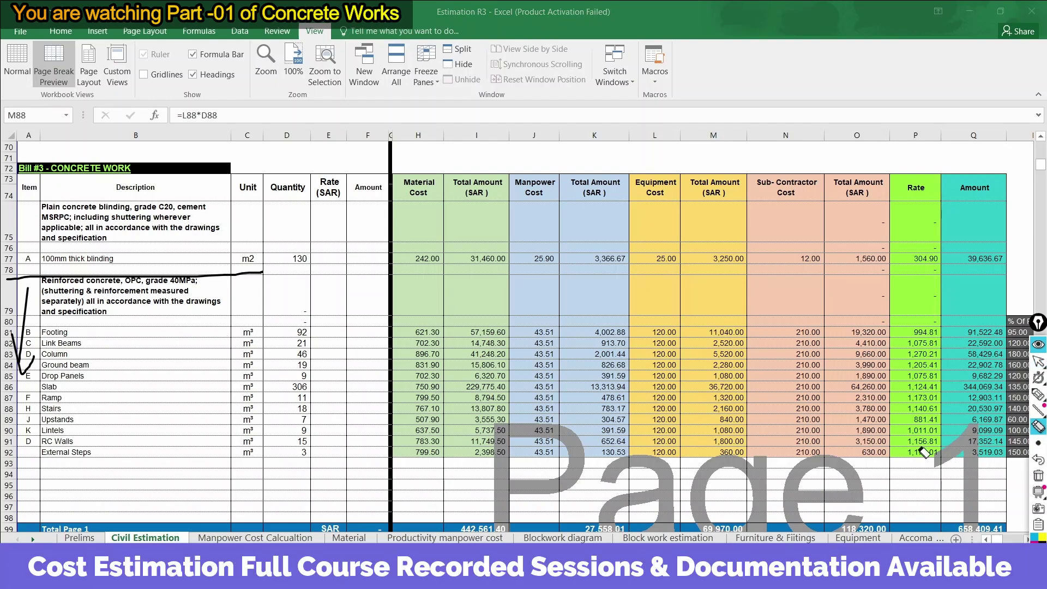
pyautogui.click(1039, 476)
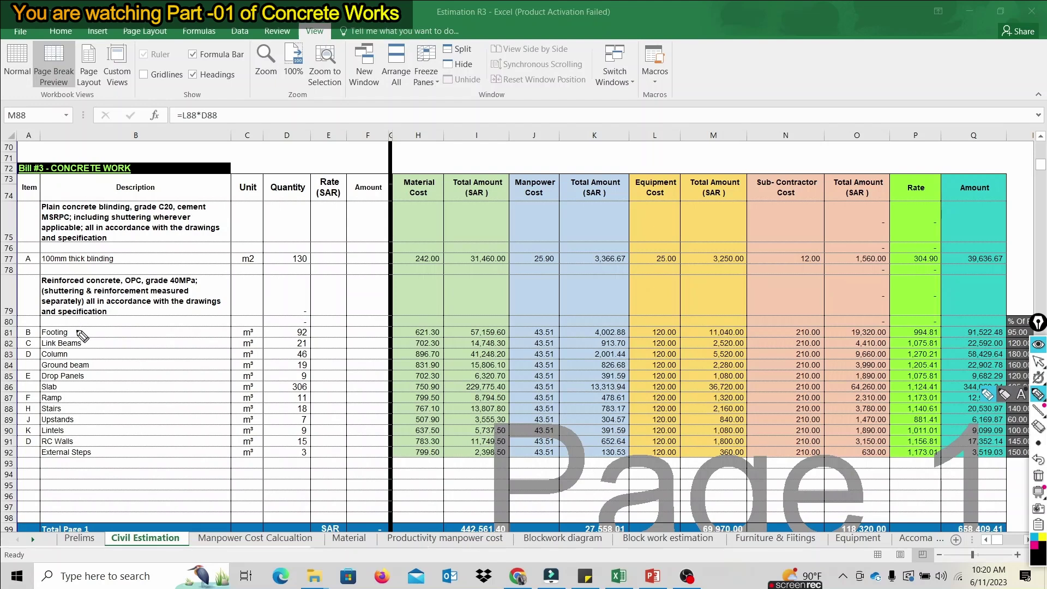
# Step: Mark the reinforced concrete items from Footing to External Steps with pen strokes and ticks, circle RC Walls, and clear the marks
pyautogui.moveTo(76, 330); pyautogui.dragTo(175, 331)
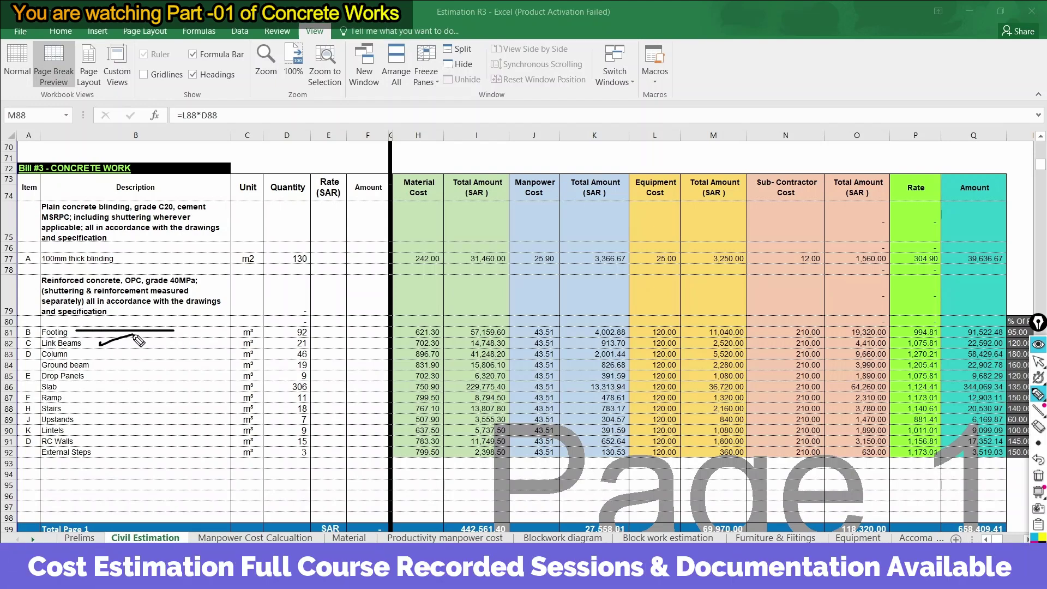
pyautogui.moveTo(109, 358)
pyautogui.mouseDown()
pyautogui.moveTo(150, 344)
pyautogui.moveTo(164, 368)
pyautogui.mouseUp()
pyautogui.moveTo(109, 418); pyautogui.dragTo(172, 432)
pyautogui.moveTo(109, 439); pyautogui.dragTo(126, 439)
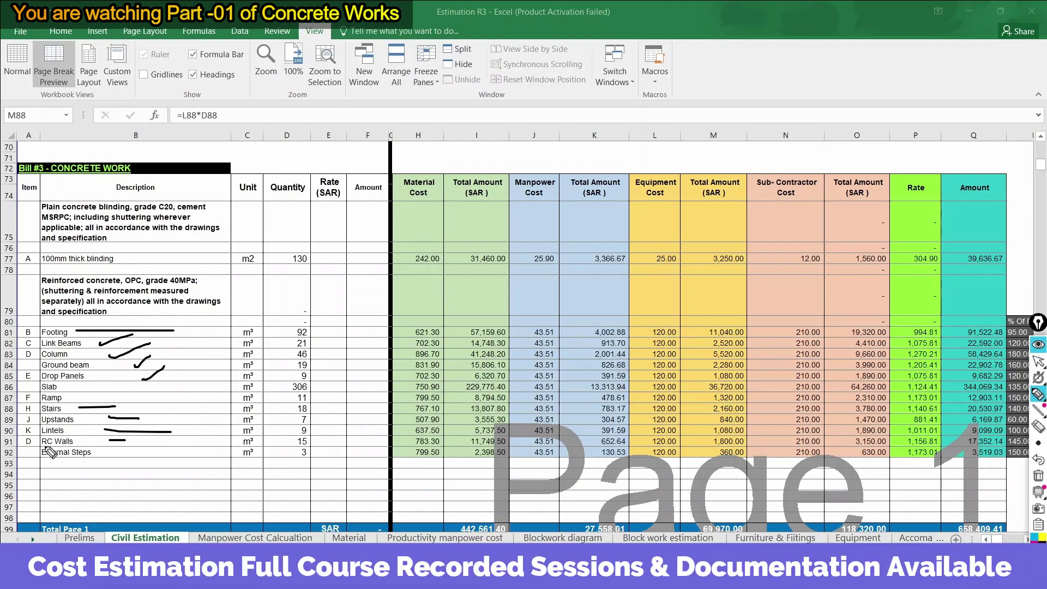
pyautogui.moveTo(124, 455); pyautogui.dragTo(191, 455)
pyautogui.moveTo(90, 445); pyautogui.dragTo(37, 447)
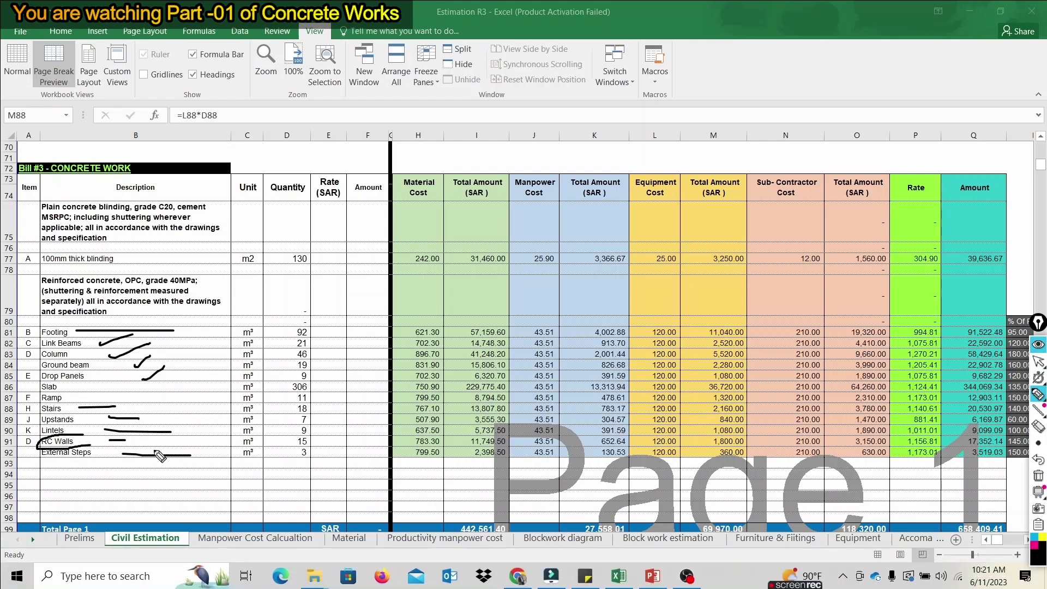
pyautogui.click(1038, 475)
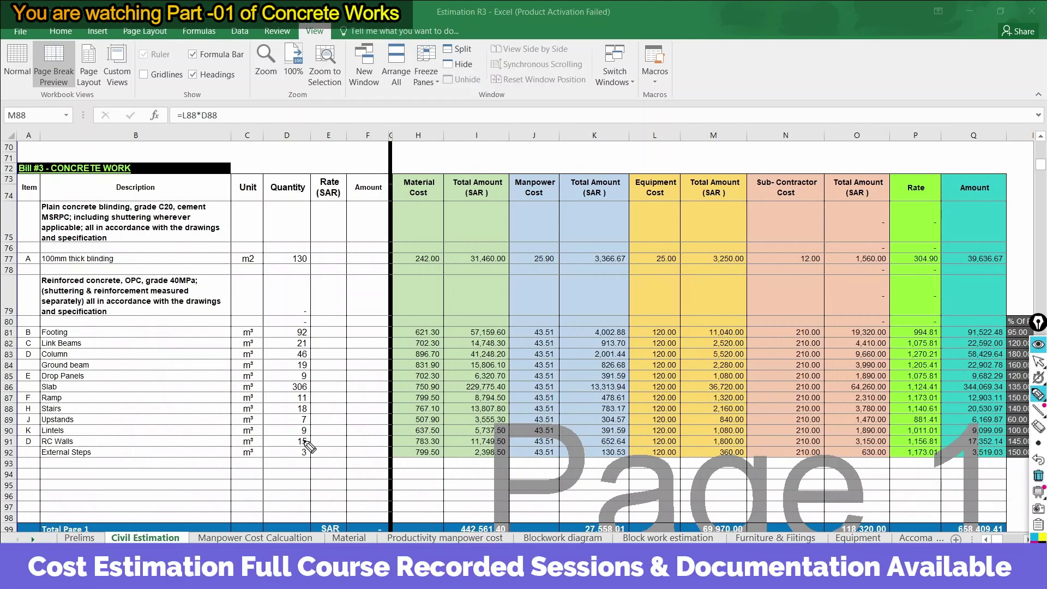
# Step: Circle the reinforced concrete items, tick the four cost categories, and draw an arrow down to Footing's sub-contractor cost
pyautogui.moveTo(157, 323)
pyautogui.mouseDown()
pyautogui.moveTo(169, 469)
pyautogui.moveTo(57, 491)
pyautogui.moveTo(50, 294)
pyautogui.mouseUp()
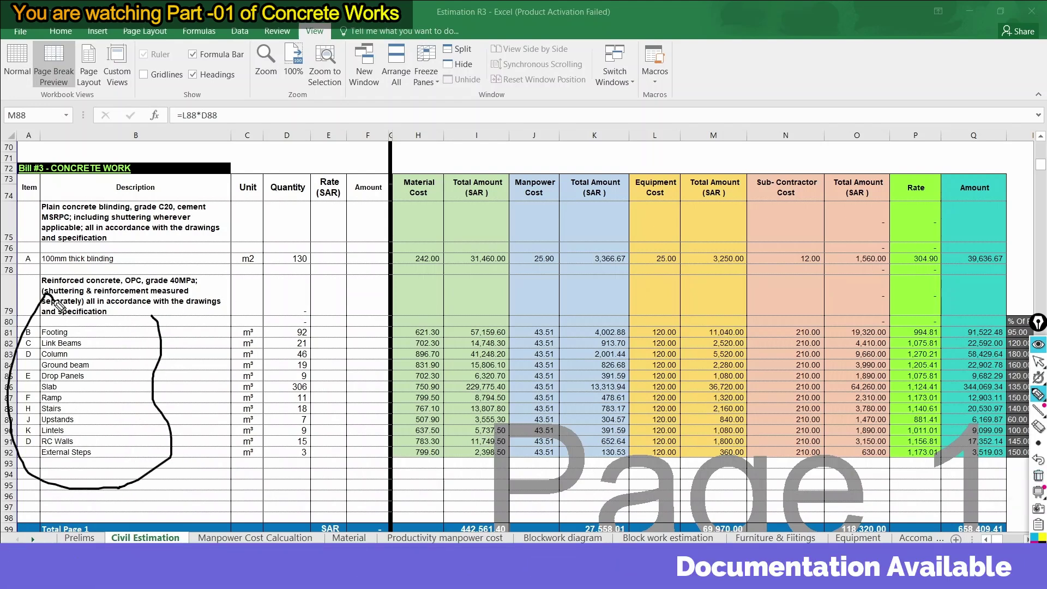
pyautogui.moveTo(368, 215)
pyautogui.mouseDown()
pyautogui.moveTo(382, 227)
pyautogui.moveTo(466, 153)
pyautogui.mouseUp()
pyautogui.moveTo(502, 221); pyautogui.dragTo(574, 146)
pyautogui.moveTo(610, 219); pyautogui.dragTo(700, 149)
pyautogui.moveTo(739, 219)
pyautogui.mouseDown()
pyautogui.moveTo(755, 221)
pyautogui.moveTo(842, 100)
pyautogui.mouseUp()
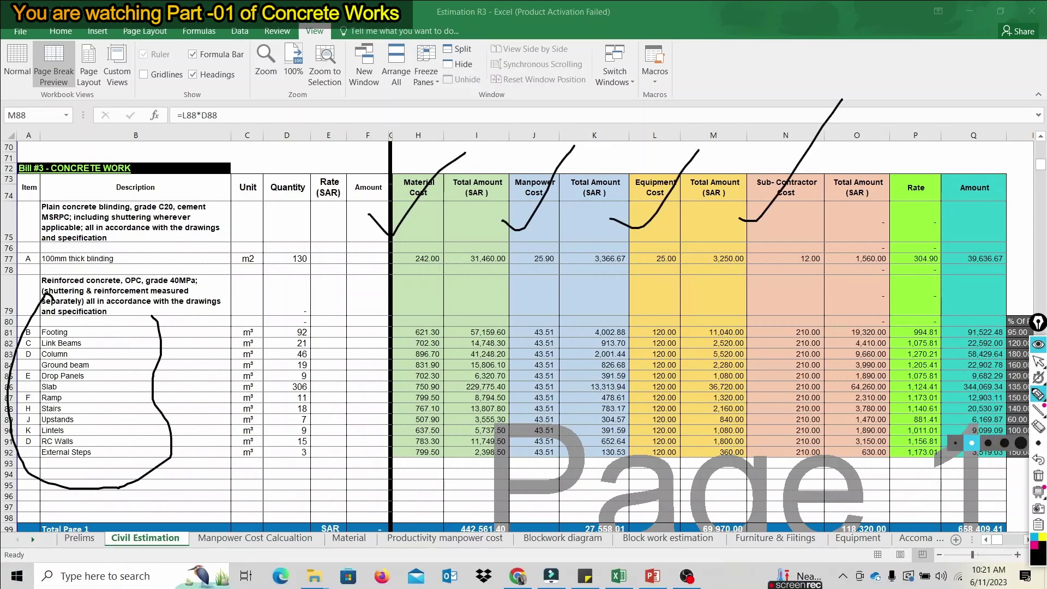
pyautogui.moveTo(791, 208); pyautogui.dragTo(790, 328)
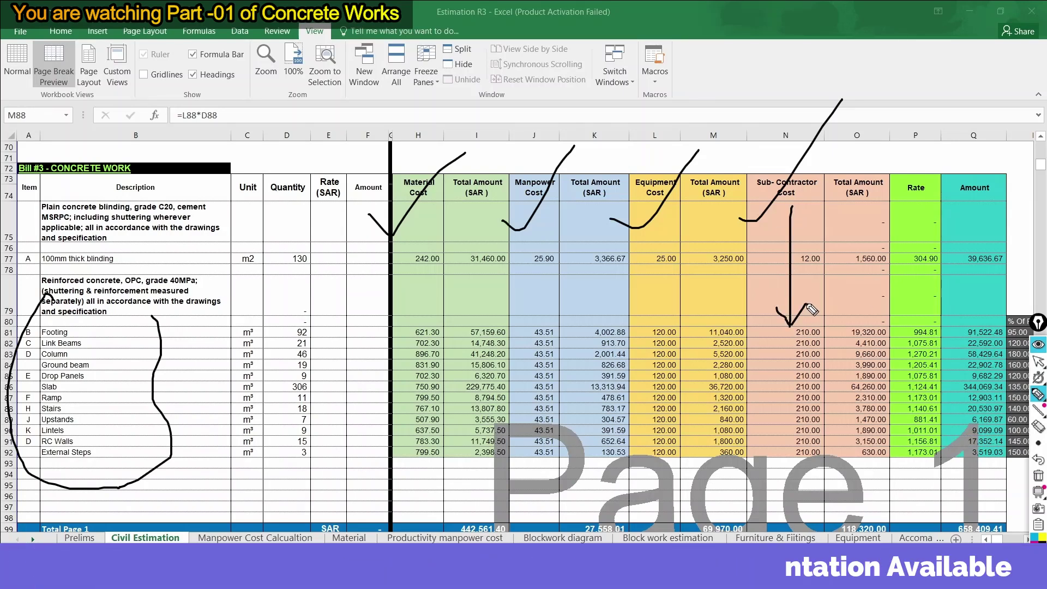
# Step: Select Footing's sub-contractor cost in N81 and underline 120 in its formula with the pen
pyautogui.hotkey('ctrl', 'shift', '1')
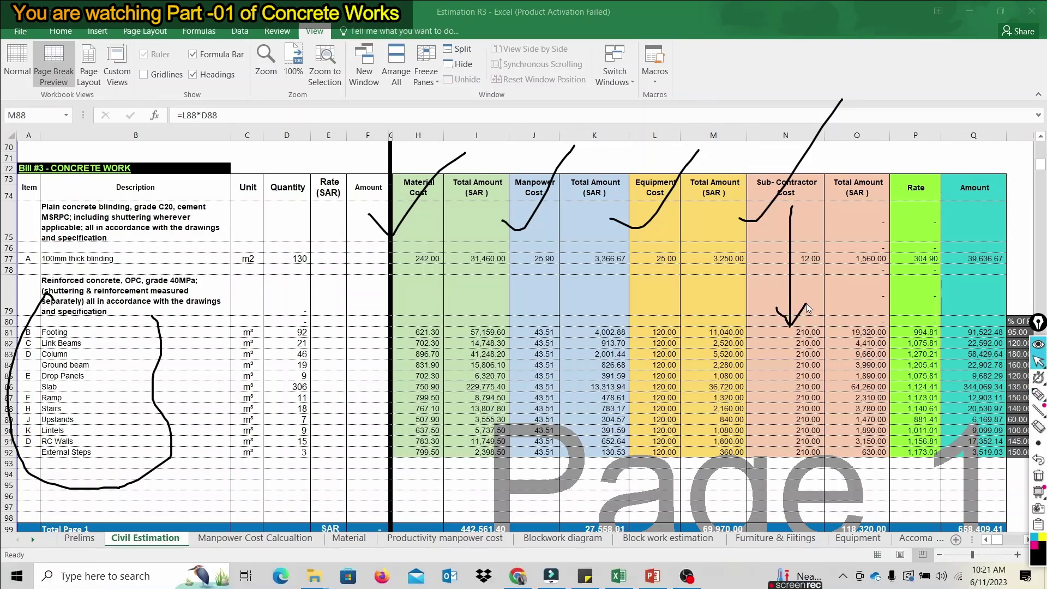
pyautogui.click(794, 331)
pyautogui.hotkey('ctrl', 'shift', '3')
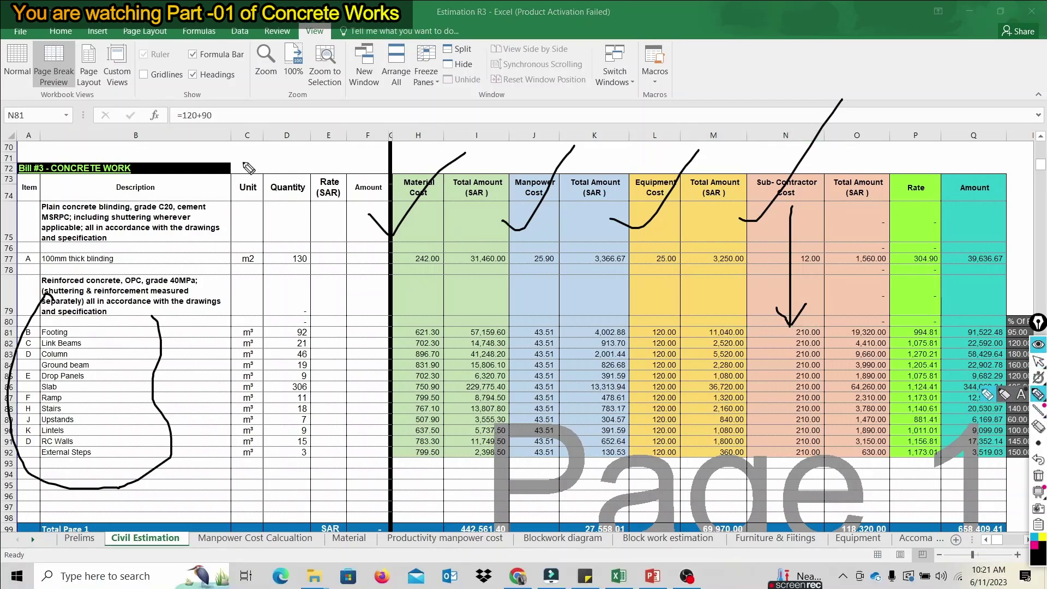
pyautogui.moveTo(179, 124); pyautogui.dragTo(195, 123)
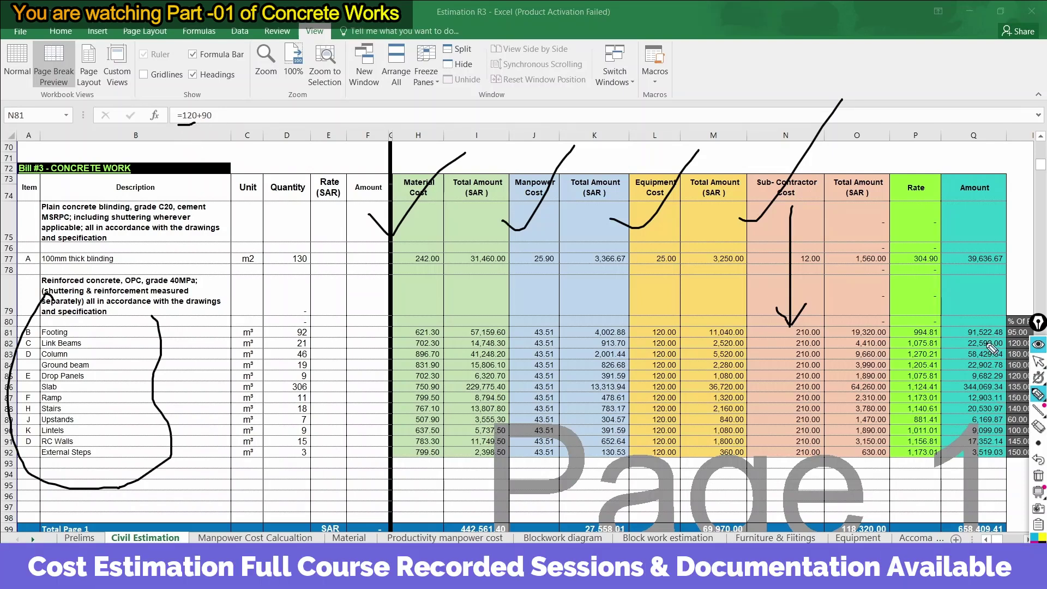
# Step: Draw pen strokes out from 120 and 90 in Footing's sub-contractor formula and label them with the letters F and S
pyautogui.moveTo(200, 124)
pyautogui.mouseDown()
pyautogui.moveTo(233, 122)
pyautogui.moveTo(191, 199)
pyautogui.moveTo(212, 154)
pyautogui.moveTo(221, 224)
pyautogui.mouseUp()
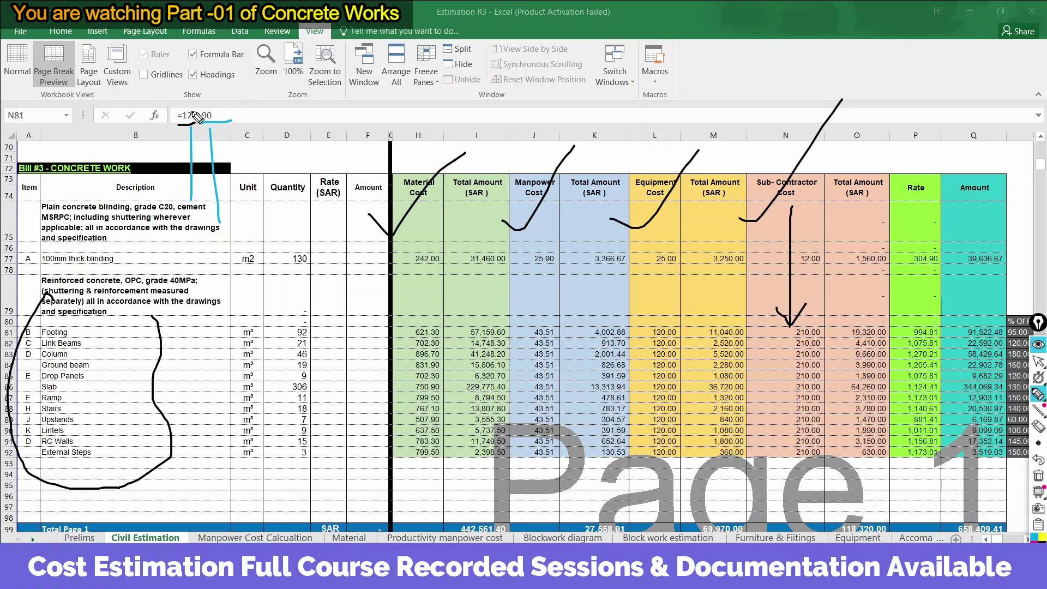
pyautogui.moveTo(188, 86); pyautogui.dragTo(263, 84)
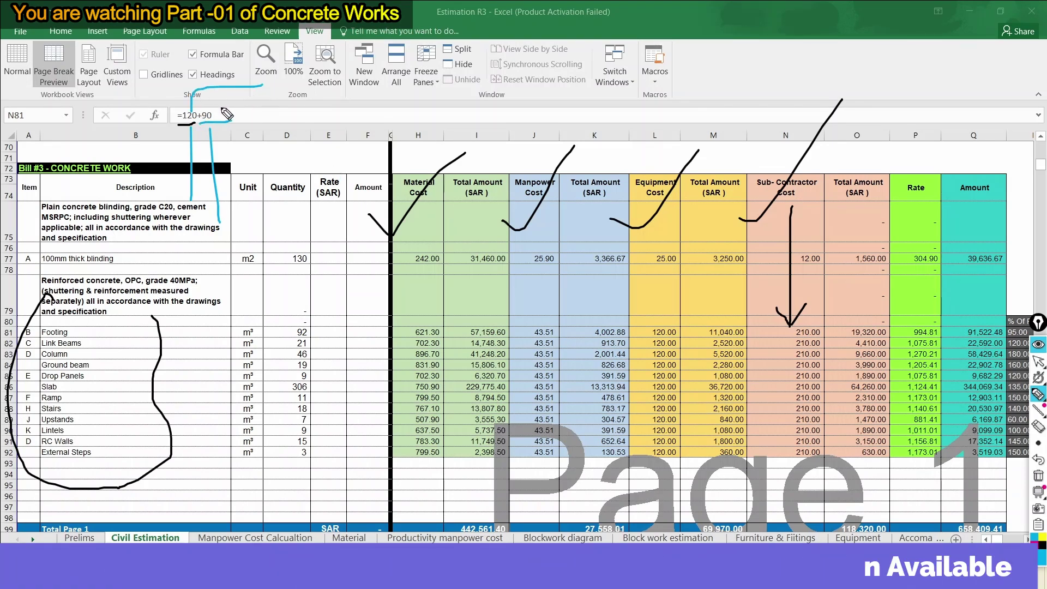
pyautogui.moveTo(204, 107); pyautogui.dragTo(324, 121)
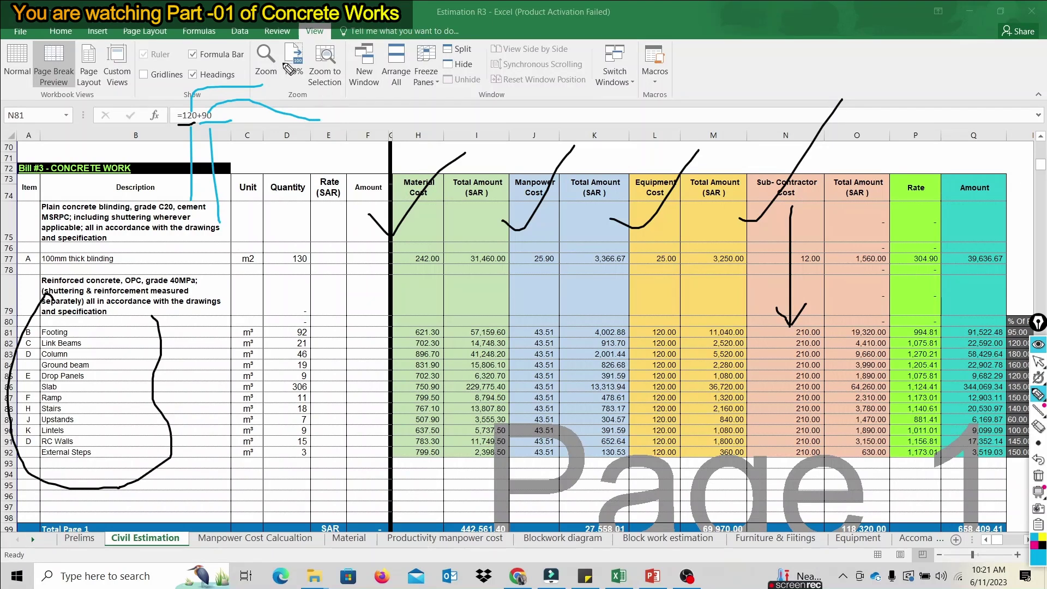
pyautogui.moveTo(283, 58); pyautogui.dragTo(298, 86)
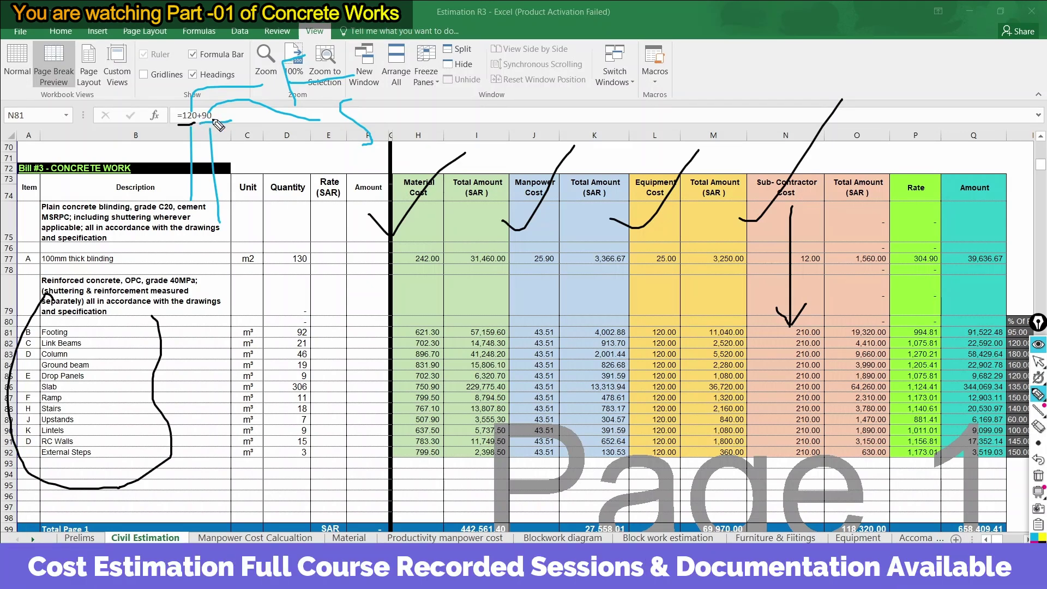
# Step: Handwrite 210, 210 and 230 joined by dashes beside the formula, circle them, and clear all the ink
pyautogui.moveTo(228, 128); pyautogui.dragTo(328, 164)
pyautogui.moveTo(369, 157)
pyautogui.mouseDown()
pyautogui.moveTo(461, 145)
pyautogui.moveTo(565, 105)
pyautogui.moveTo(691, 113)
pyautogui.mouseUp()
pyautogui.moveTo(710, 92)
pyautogui.mouseDown()
pyautogui.moveTo(710, 117)
pyautogui.moveTo(735, 110)
pyautogui.mouseUp()
pyautogui.moveTo(785, 196)
pyautogui.mouseDown()
pyautogui.moveTo(218, 124)
pyautogui.moveTo(816, 143)
pyautogui.mouseUp()
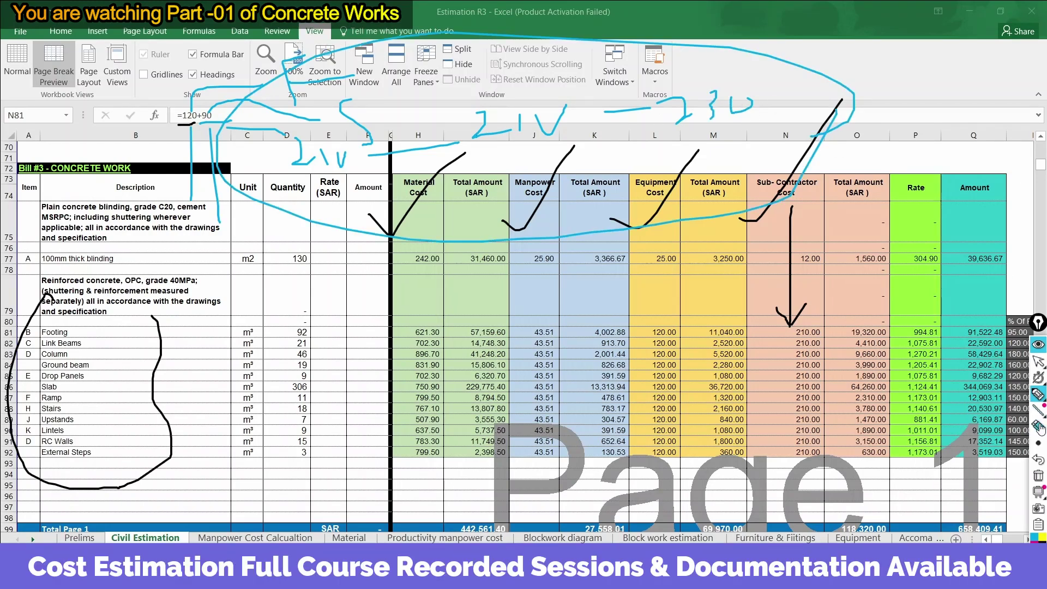
pyautogui.click(1037, 476)
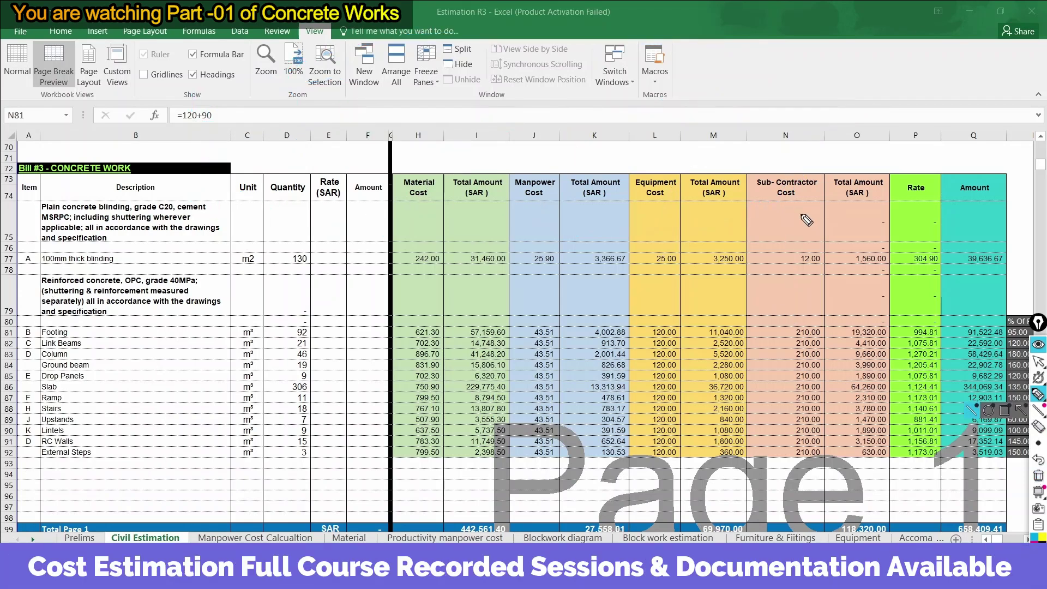
# Step: Circle the m³ units of the reinforced concrete items and draw an arrow from Footing's sub-contractor cost to its formula
pyautogui.click(800, 330)
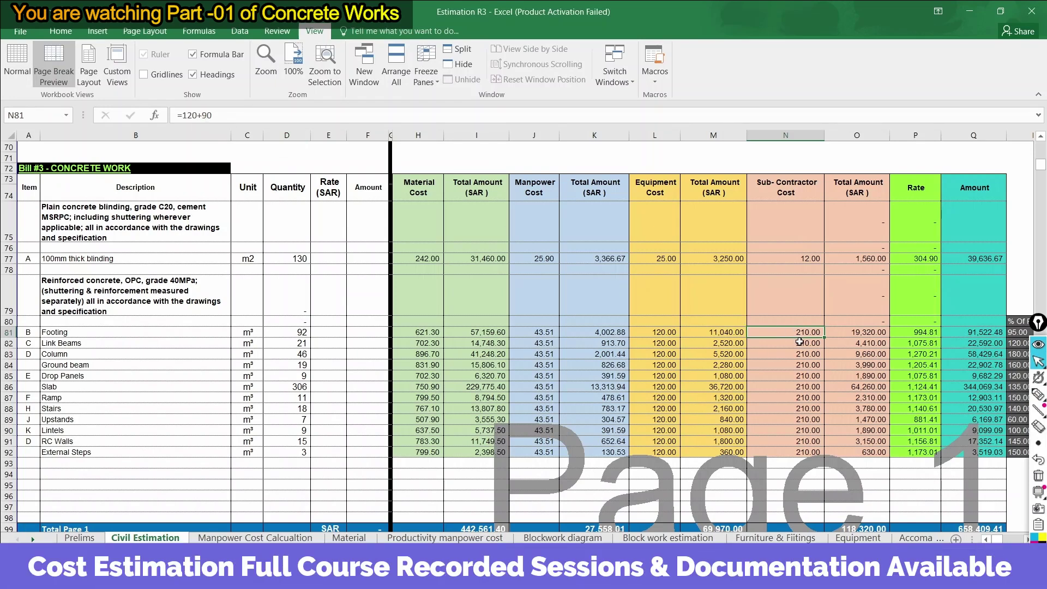
pyautogui.click(1038, 394)
pyautogui.moveTo(224, 300)
pyautogui.mouseDown()
pyautogui.moveTo(191, 439)
pyautogui.moveTo(268, 461)
pyautogui.moveTo(238, 306)
pyautogui.moveTo(230, 314)
pyautogui.mouseUp()
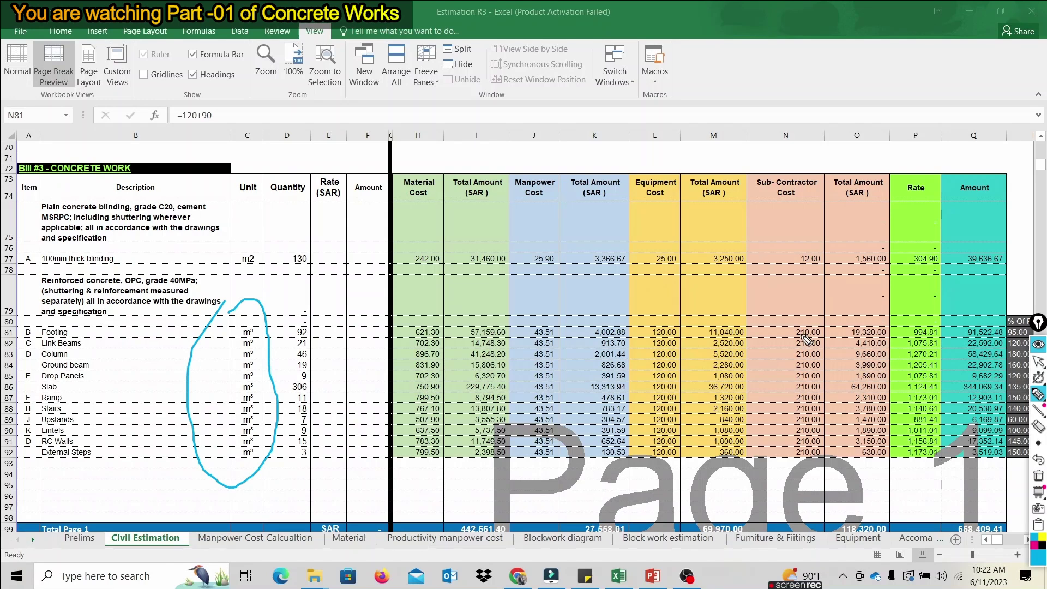
pyautogui.moveTo(768, 331)
pyautogui.mouseDown()
pyautogui.moveTo(618, 260)
pyautogui.moveTo(238, 145)
pyautogui.moveTo(218, 121)
pyautogui.moveTo(197, 122)
pyautogui.moveTo(287, 95)
pyautogui.mouseUp()
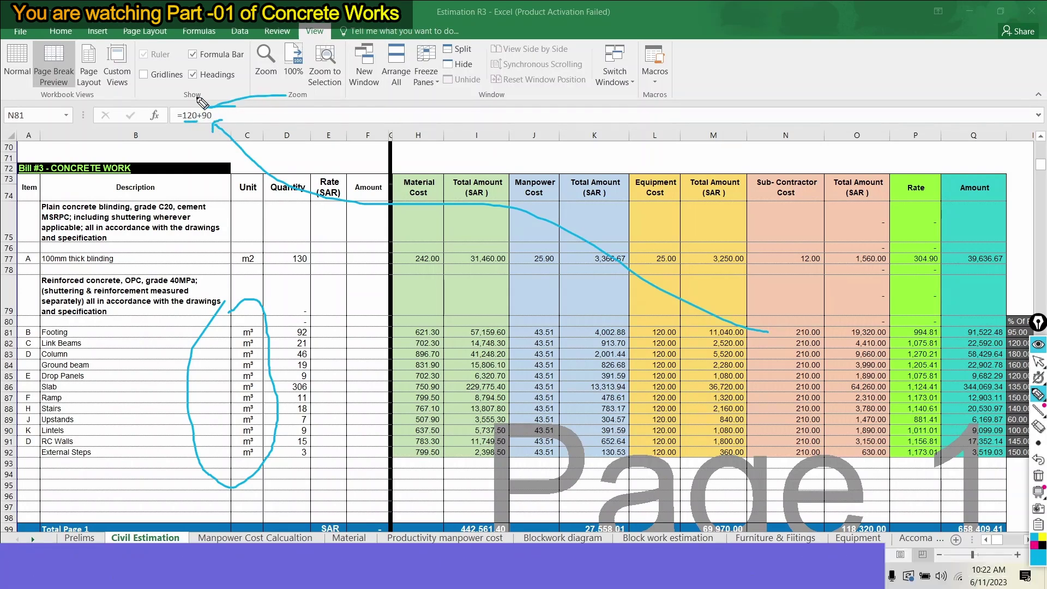
# Step: Mark 120 and 90 in the formula with labelled pointer strokes and a tick, and clear all the ink
pyautogui.moveTo(192, 106); pyautogui.dragTo(248, 59)
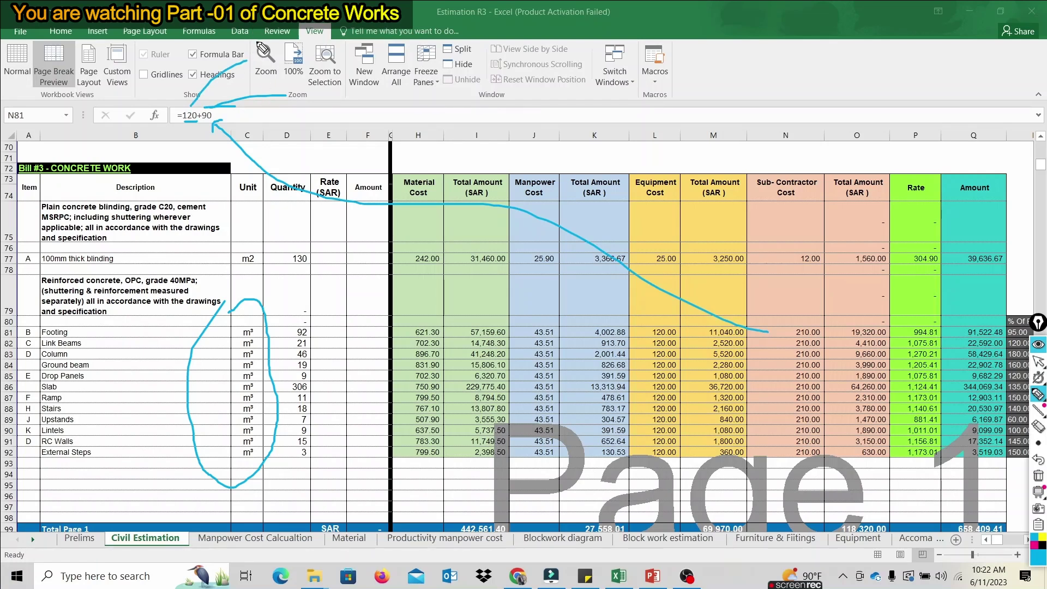
pyautogui.moveTo(302, 83)
pyautogui.mouseDown()
pyautogui.moveTo(288, 88)
pyautogui.moveTo(294, 101)
pyautogui.mouseUp()
pyautogui.moveTo(218, 115); pyautogui.dragTo(299, 115)
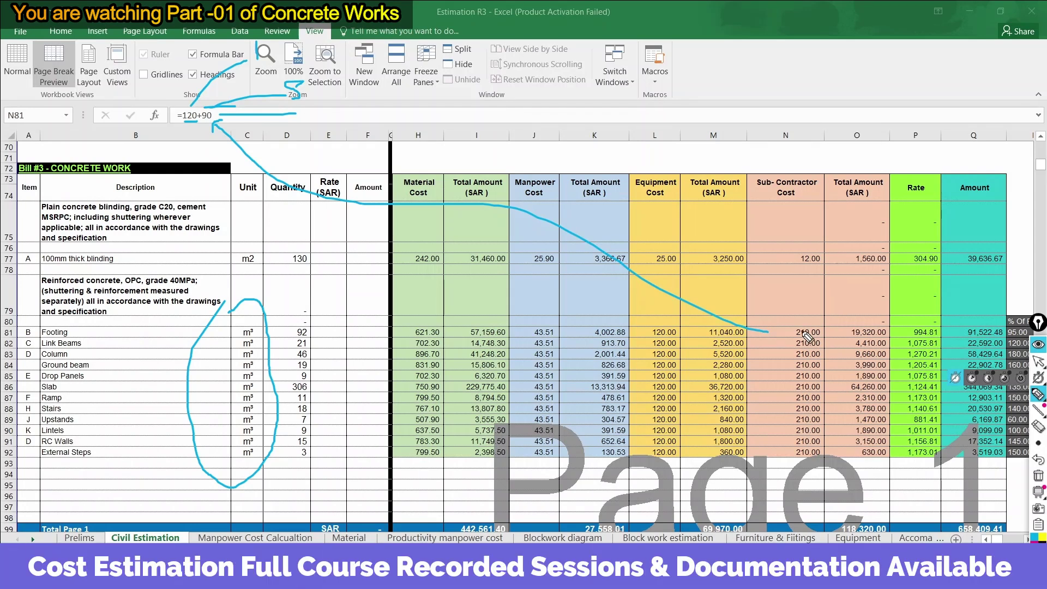
pyautogui.moveTo(205, 141); pyautogui.dragTo(304, 82)
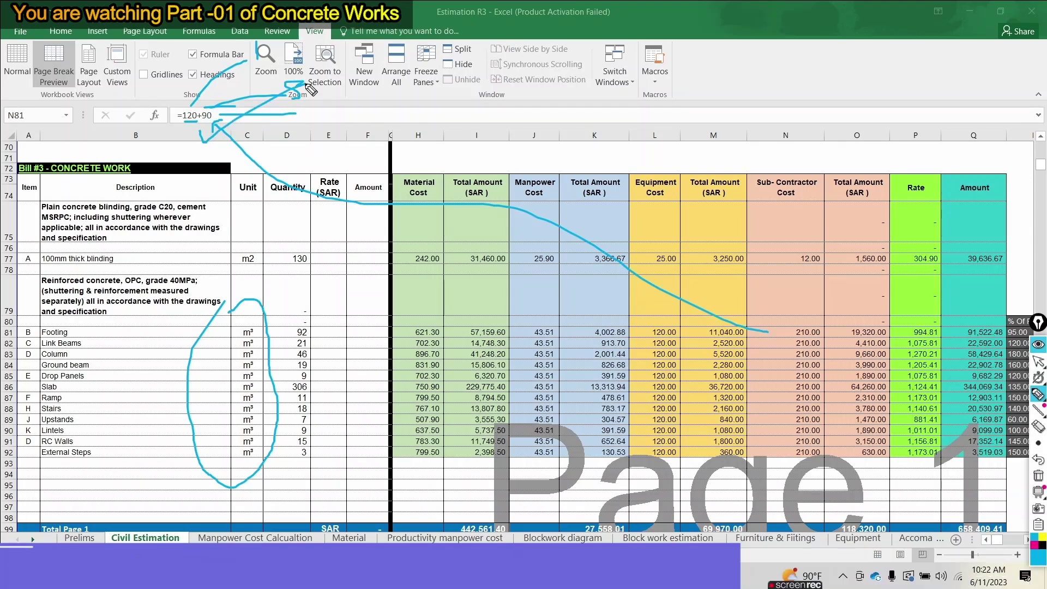
pyautogui.click(1039, 475)
# Step: Circle the =120+90 formula and draw a tick and a long pointer line from 90
pyautogui.moveTo(251, 132)
pyautogui.mouseDown()
pyautogui.moveTo(207, 82)
pyautogui.moveTo(218, 134)
pyautogui.mouseUp()
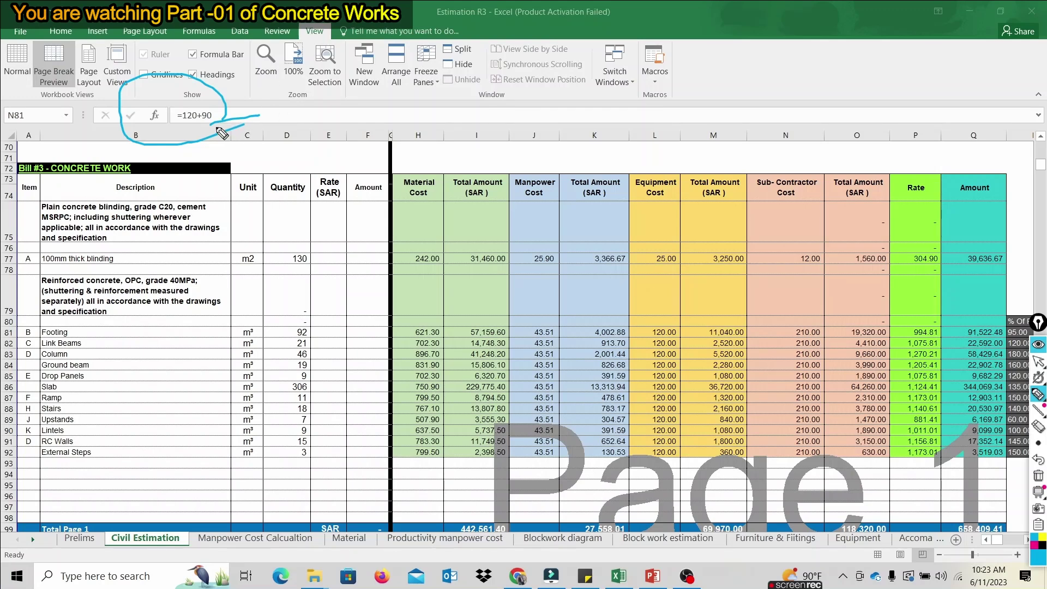
pyautogui.moveTo(196, 124)
pyautogui.mouseDown()
pyautogui.moveTo(200, 164)
pyautogui.moveTo(307, 126)
pyautogui.mouseUp()
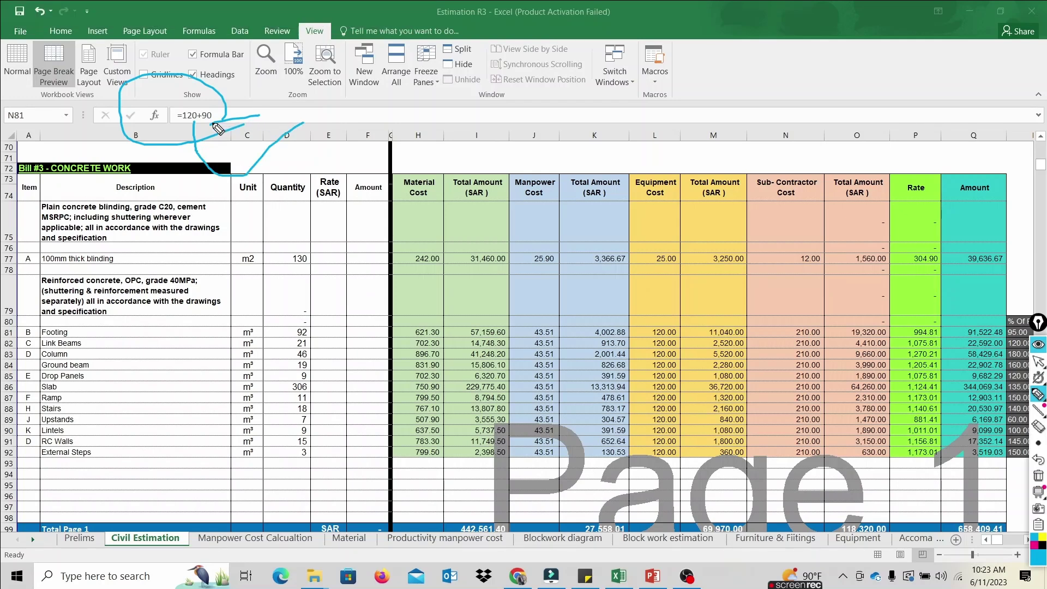
pyautogui.moveTo(327, 110); pyautogui.dragTo(329, 122)
pyautogui.moveTo(212, 123); pyautogui.dragTo(445, 70)
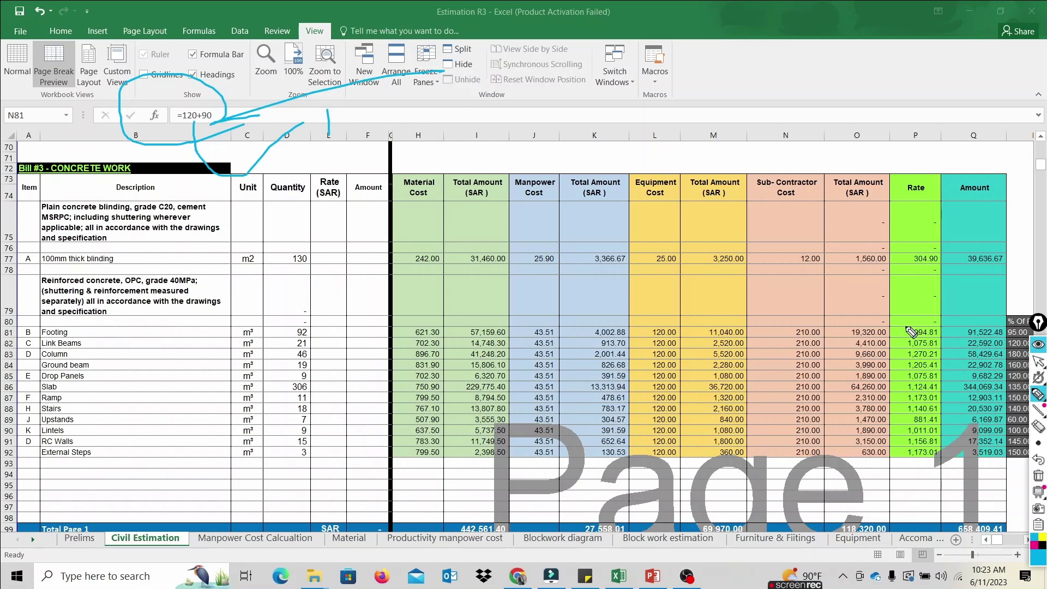
# Step: Circle the reinforced concrete items, draw an arrow across to Footing's sub-contractor cost, and circle that column's 210.00 values
pyautogui.moveTo(93, 304)
pyautogui.mouseDown()
pyautogui.moveTo(8, 341)
pyautogui.moveTo(111, 551)
pyautogui.moveTo(314, 480)
pyautogui.moveTo(209, 297)
pyautogui.moveTo(24, 323)
pyautogui.moveTo(120, 552)
pyautogui.moveTo(379, 424)
pyautogui.moveTo(97, 303)
pyautogui.moveTo(30, 516)
pyautogui.moveTo(180, 532)
pyautogui.mouseUp()
pyautogui.moveTo(344, 404); pyautogui.dragTo(385, 330)
pyautogui.moveTo(462, 273)
pyautogui.mouseDown()
pyautogui.moveTo(771, 299)
pyautogui.moveTo(801, 338)
pyautogui.moveTo(737, 371)
pyautogui.mouseUp()
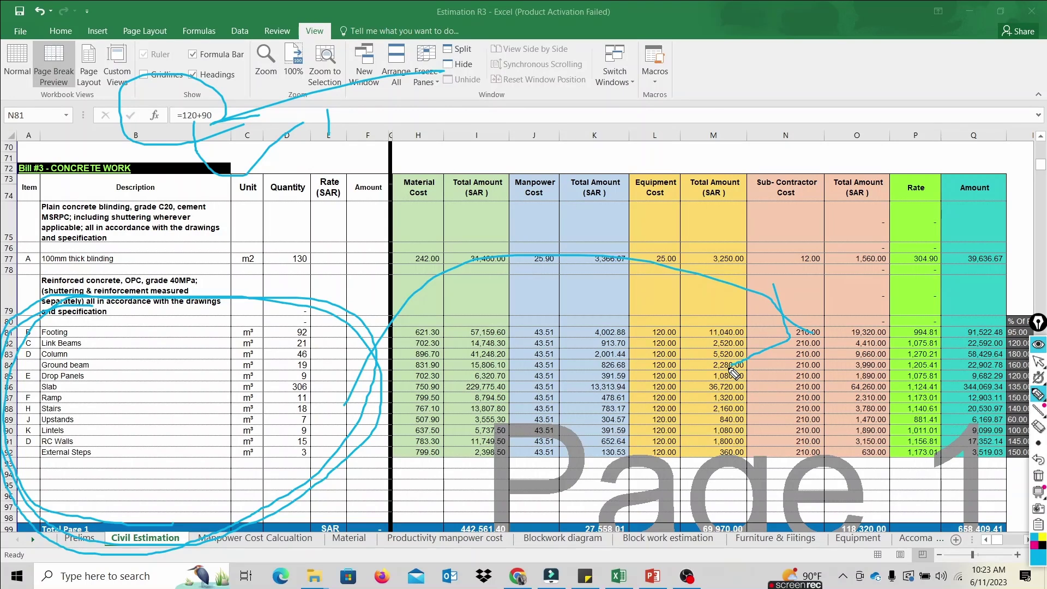
pyautogui.moveTo(772, 301)
pyautogui.mouseDown()
pyautogui.moveTo(864, 447)
pyautogui.moveTo(832, 303)
pyautogui.mouseUp()
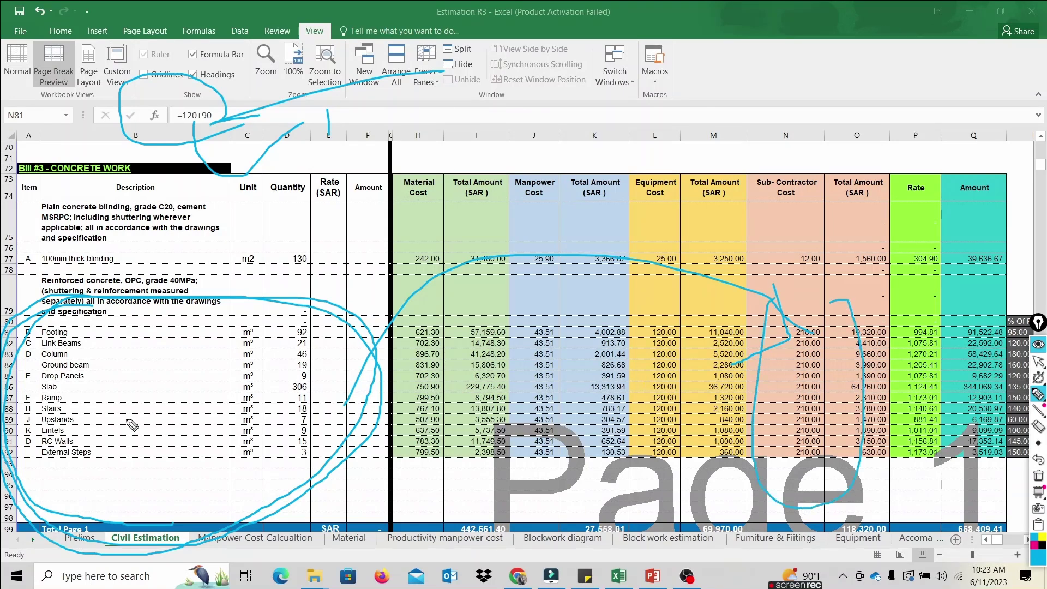
# Step: Circle the m³ units with a line to Footing's sub-contractor cost, and clear all the ink
pyautogui.moveTo(214, 303)
pyautogui.mouseDown()
pyautogui.moveTo(210, 461)
pyautogui.moveTo(240, 293)
pyautogui.moveTo(262, 327)
pyautogui.moveTo(439, 266)
pyautogui.moveTo(766, 334)
pyautogui.mouseUp()
pyautogui.hotkey('ctrl', 'shift', 'c')
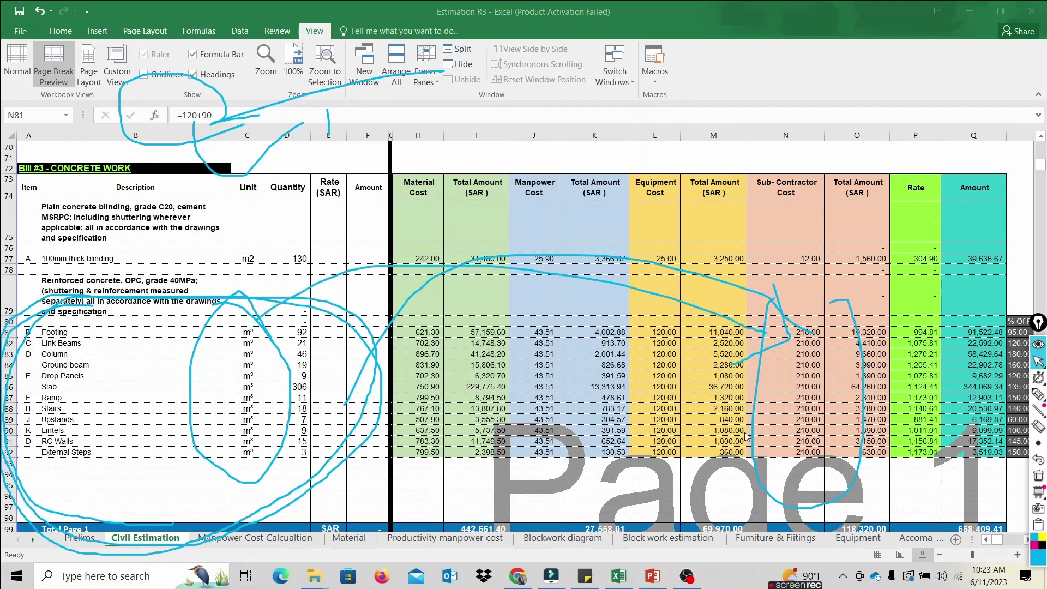
pyautogui.click(1038, 476)
# Step: Circle the Sub-Contractor Cost column heading with the pen
pyautogui.click(1038, 393)
pyautogui.moveTo(835, 207)
pyautogui.mouseDown()
pyautogui.moveTo(750, 188)
pyautogui.moveTo(748, 198)
pyautogui.moveTo(744, 186)
pyautogui.moveTo(830, 209)
pyautogui.mouseUp()
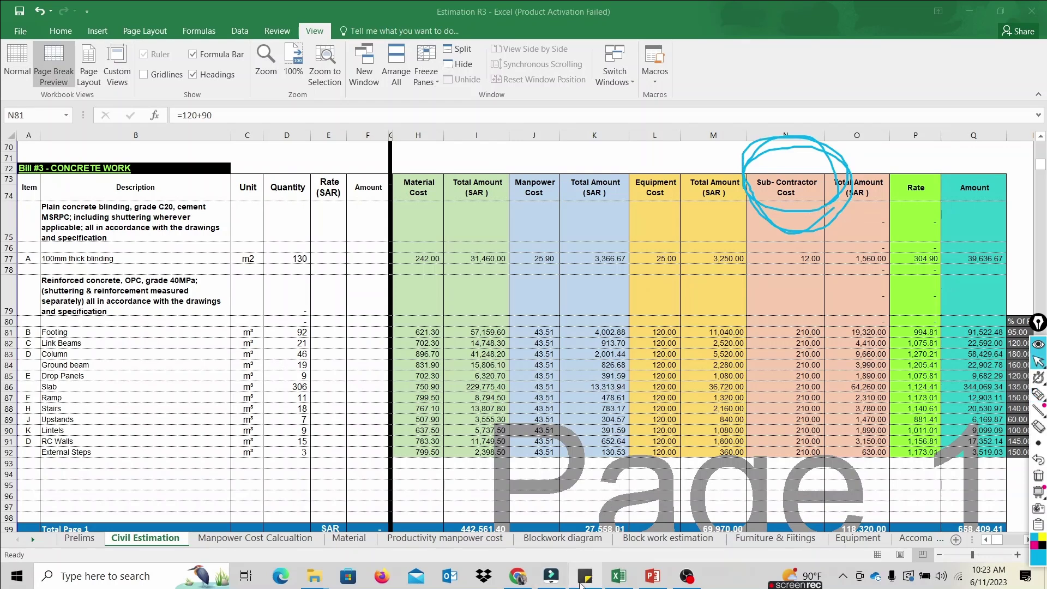
# Step: Switch to OBS Studio and stop the screen recording
pyautogui.click(686, 575)
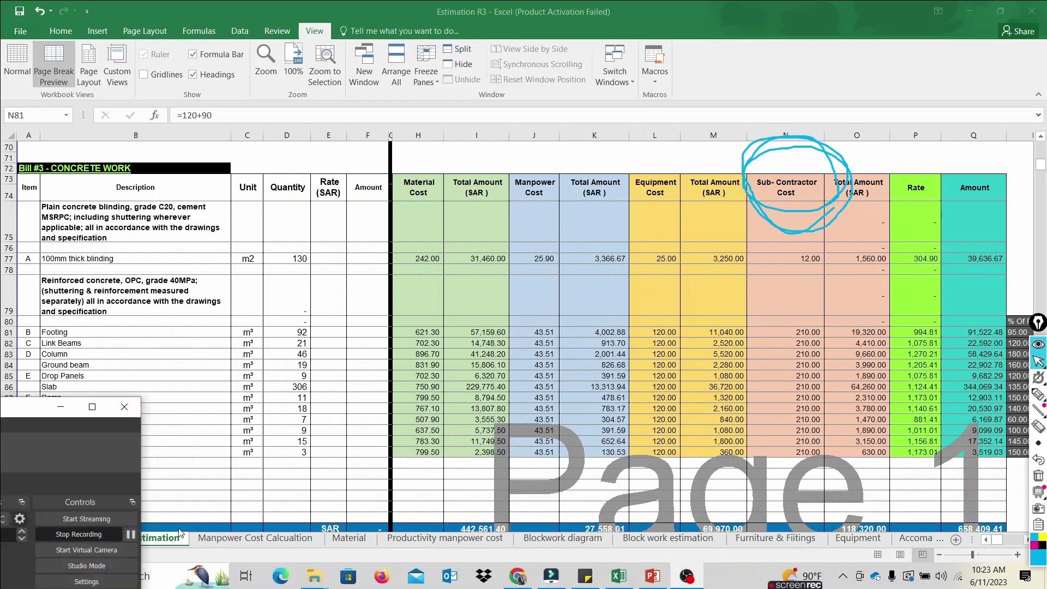
pyautogui.click(73, 533)
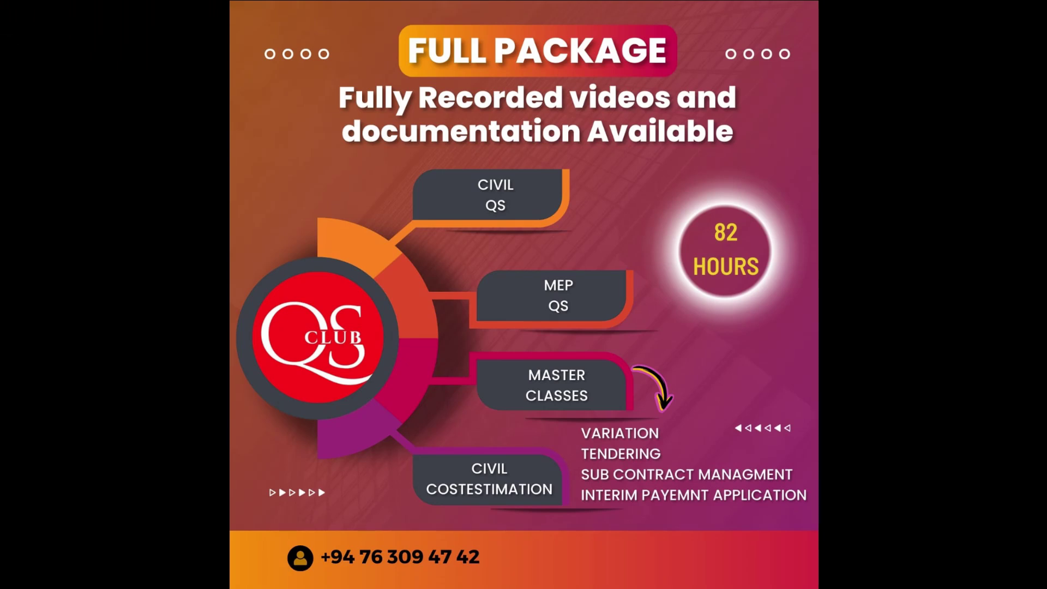